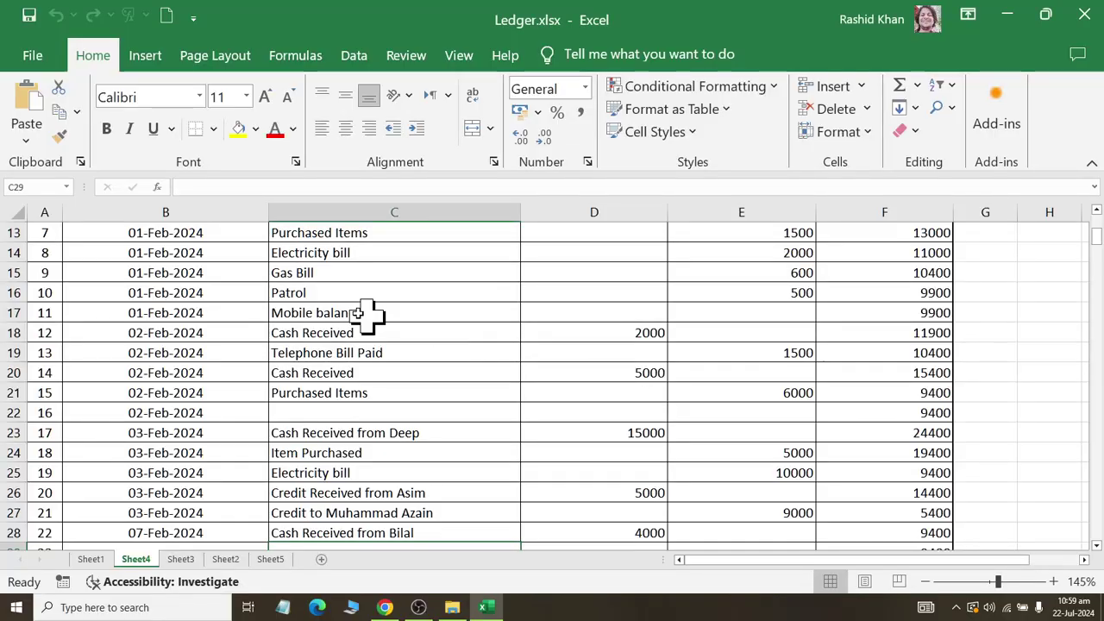
# - Clear the old running-balance values from F7 downward in the Balance column
pyautogui.click(364, 313)
pyautogui.scroll(2, 345, 301)
pyautogui.scroll(3, 357, 291)
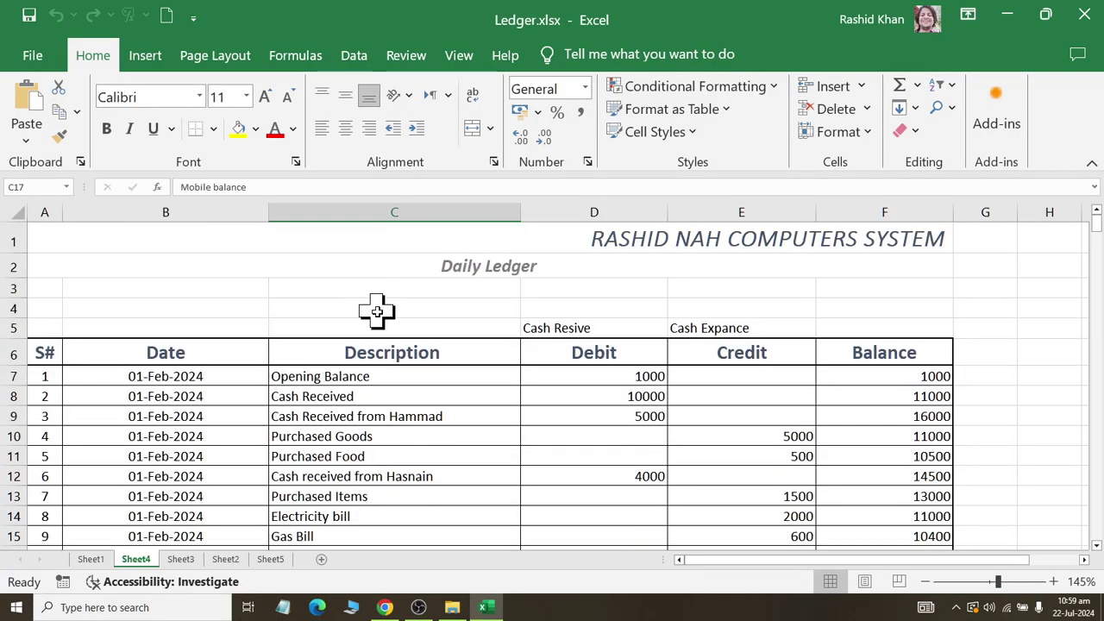
pyautogui.moveTo(914, 376)
pyautogui.mouseDown()
pyautogui.moveTo(940, 614)
pyautogui.moveTo(894, 614)
pyautogui.mouseUp()
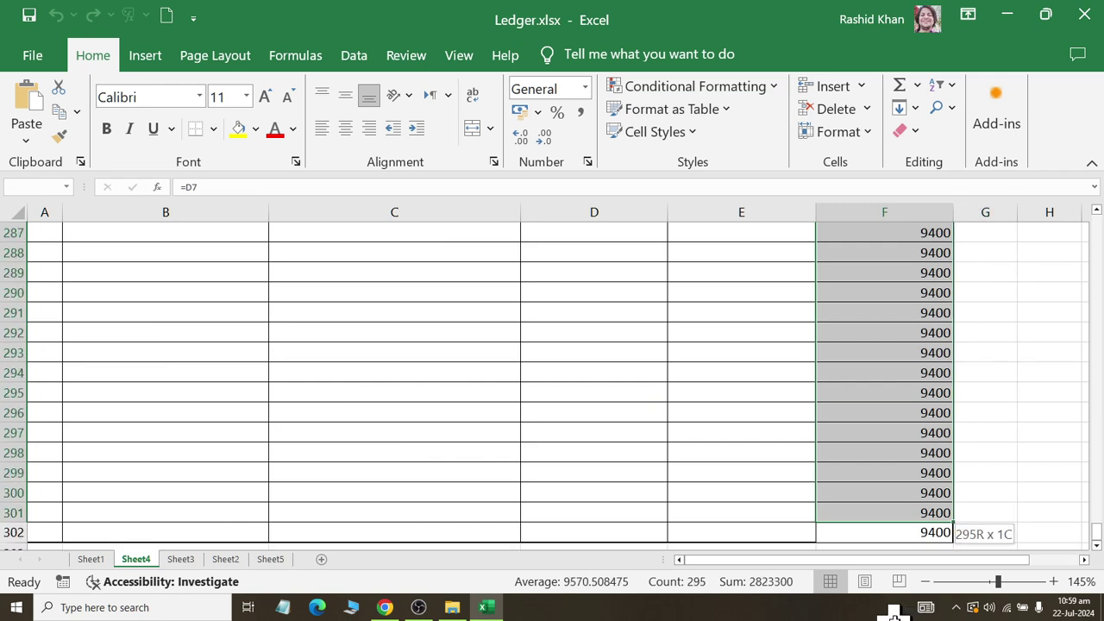
pyautogui.hotkey('ctrl', 'BackSpace')
pyautogui.click(553, 283)
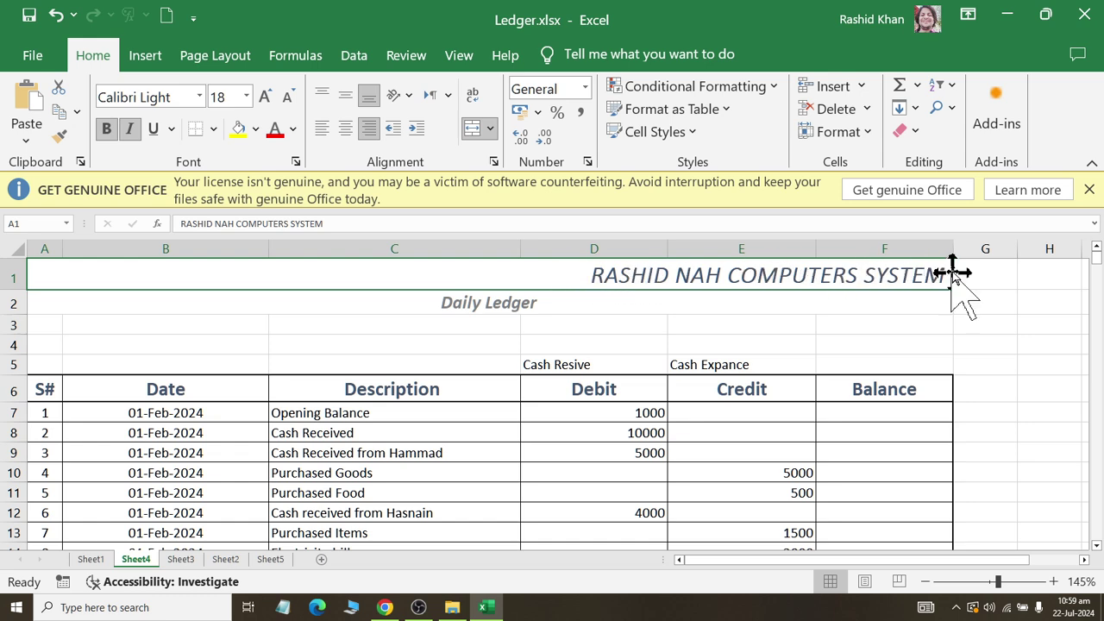
pyautogui.click(455, 307)
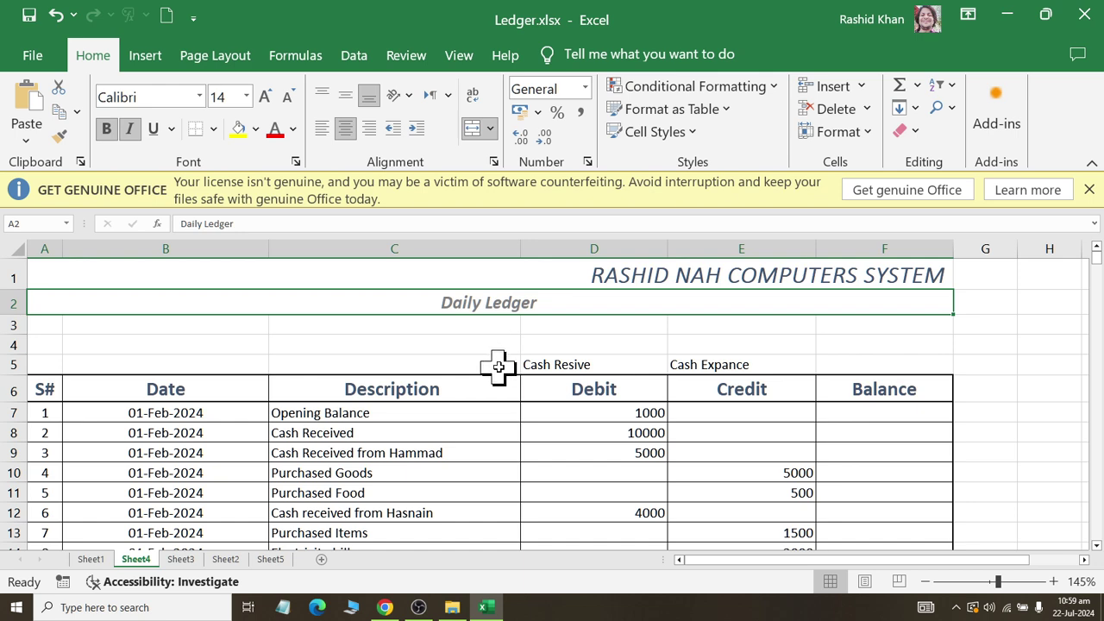
pyautogui.click(43, 388)
pyautogui.write('S#')
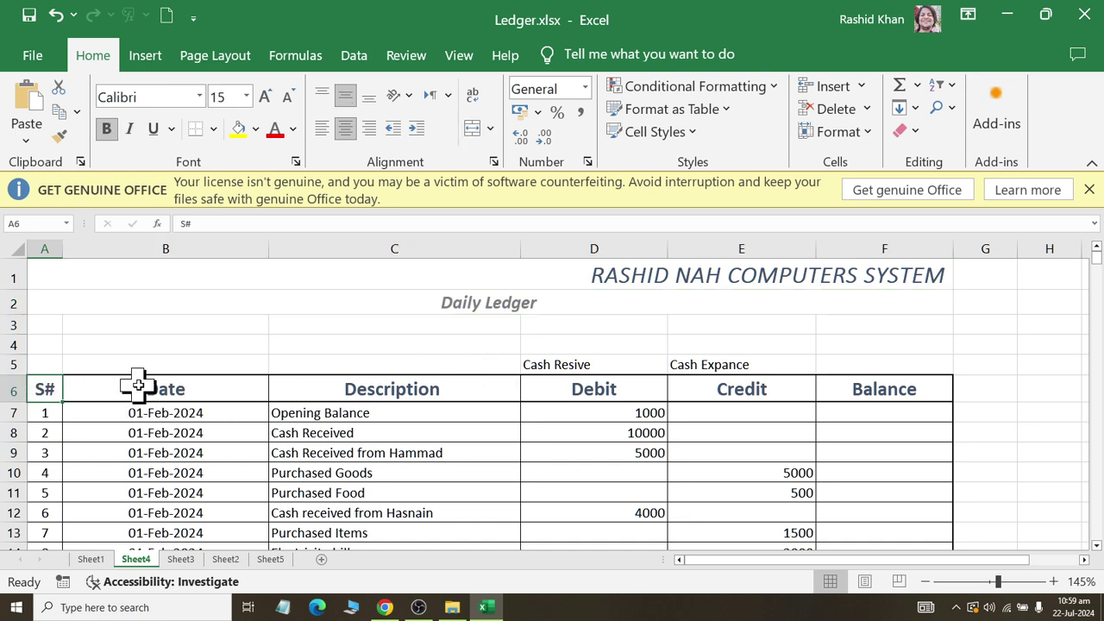
pyautogui.click(136, 387)
pyautogui.click(384, 394)
pyautogui.click(603, 384)
pyautogui.click(774, 389)
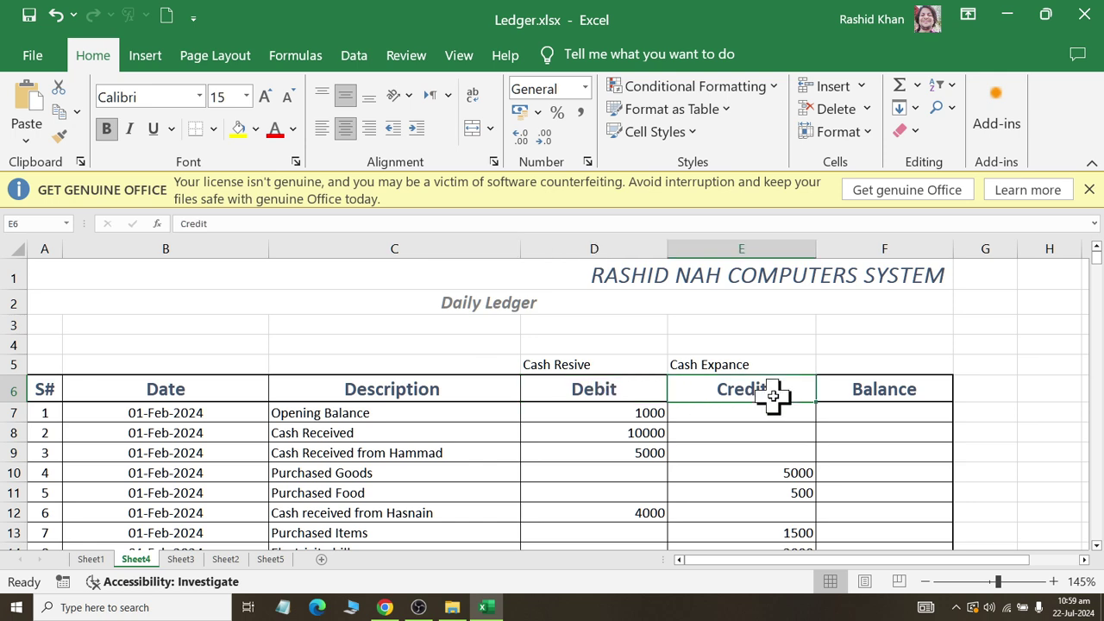
pyautogui.click(885, 382)
pyautogui.scroll(-2, 863, 397)
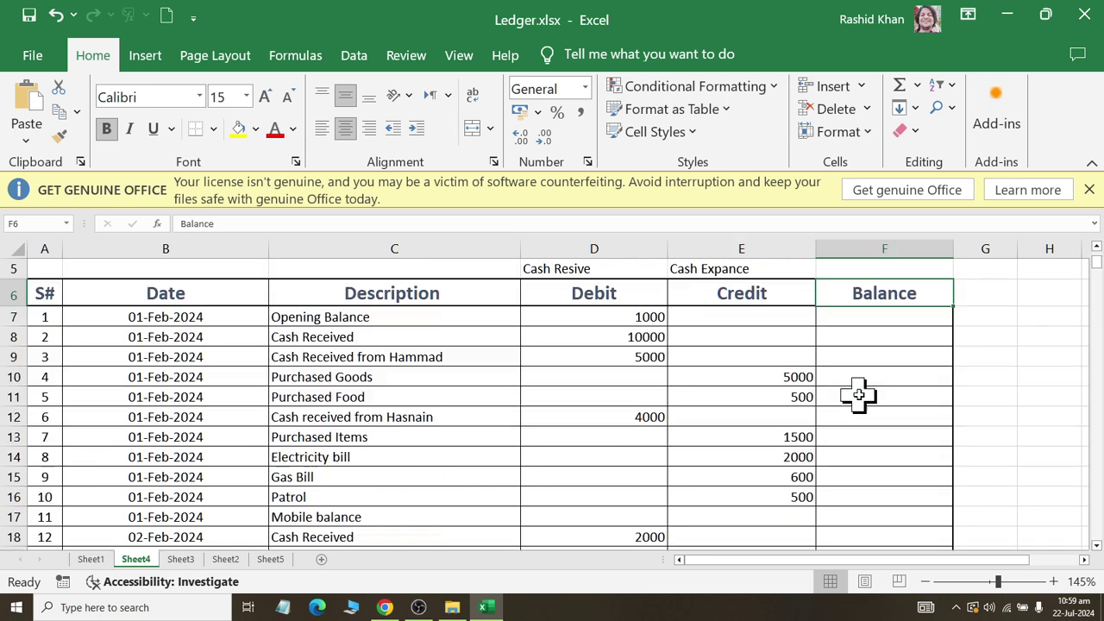
pyautogui.moveTo(54, 315); pyautogui.dragTo(702, 313)
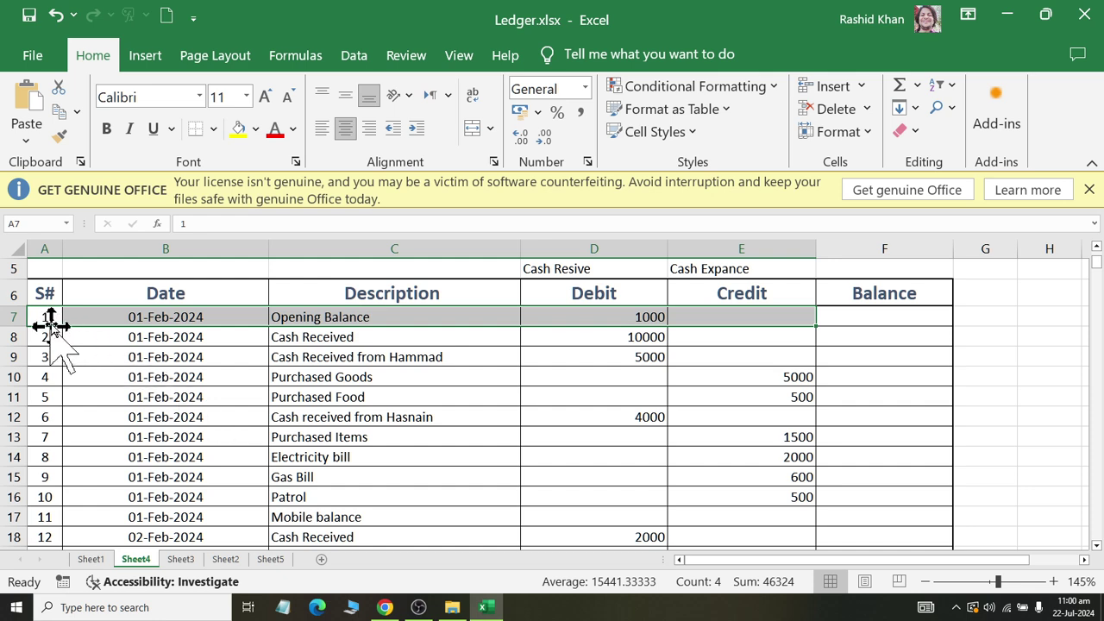
pyautogui.moveTo(584, 291); pyautogui.dragTo(592, 499)
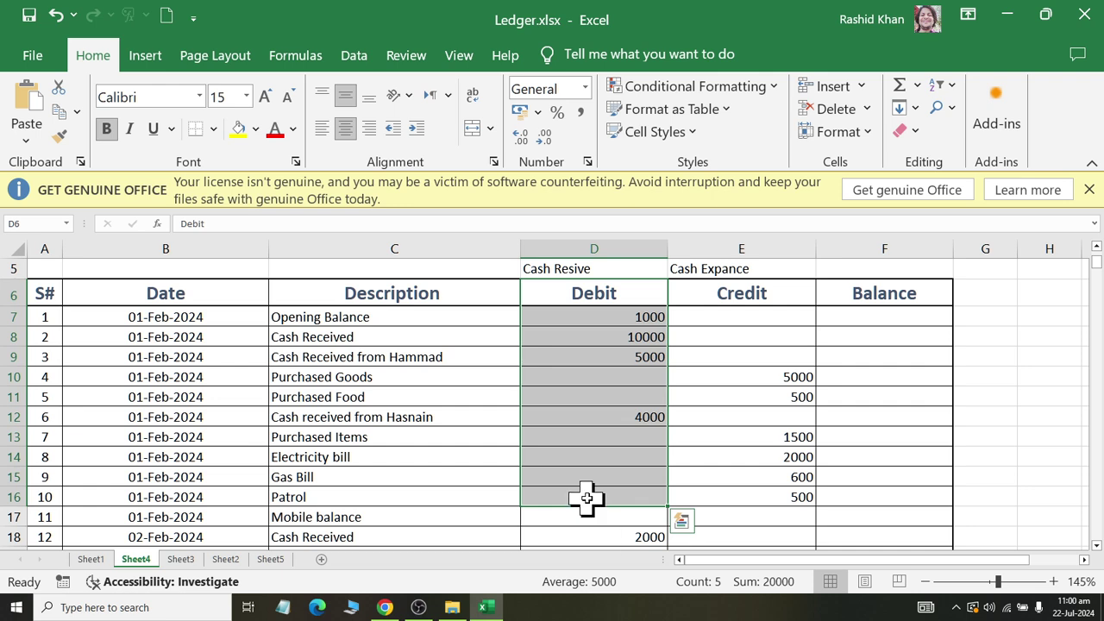
pyautogui.moveTo(741, 269); pyautogui.dragTo(749, 492)
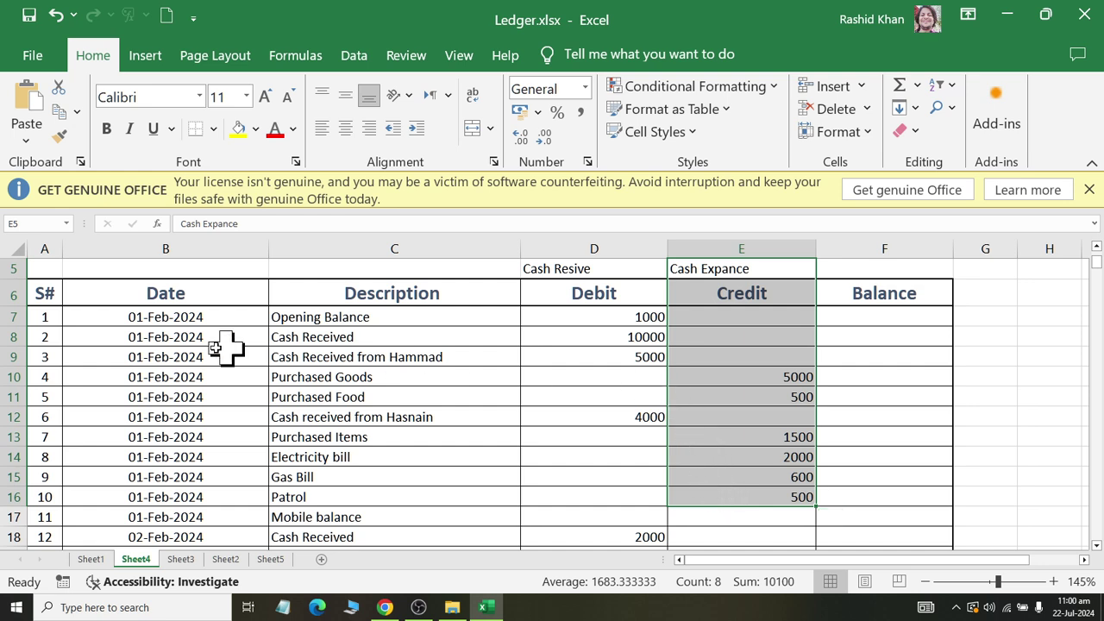
pyautogui.moveTo(41, 311); pyautogui.dragTo(773, 313)
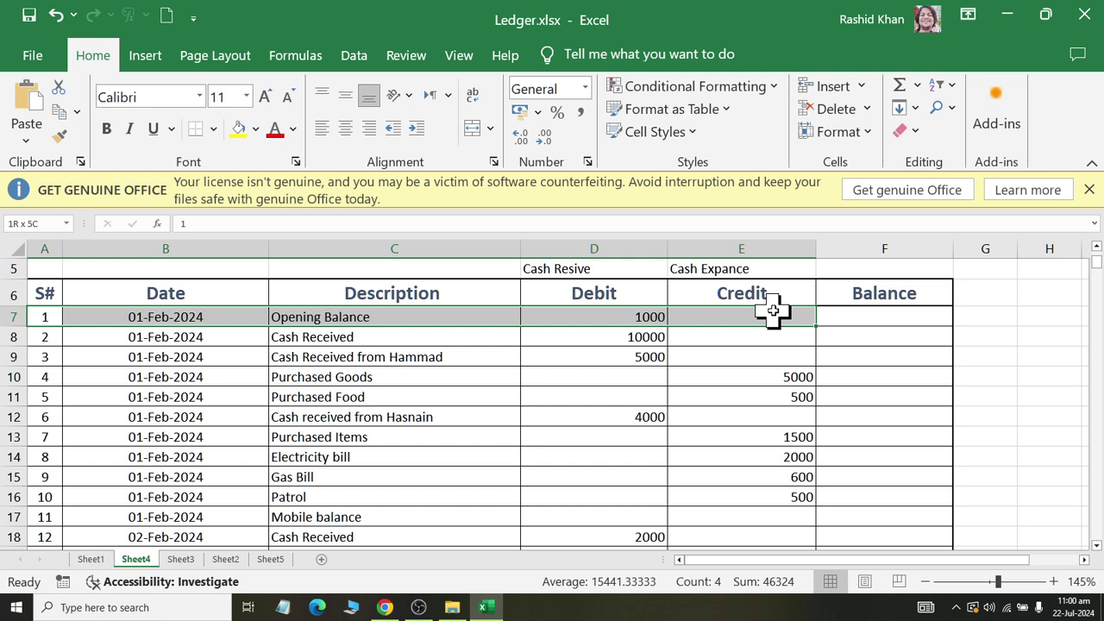
pyautogui.moveTo(44, 337); pyautogui.dragTo(780, 338)
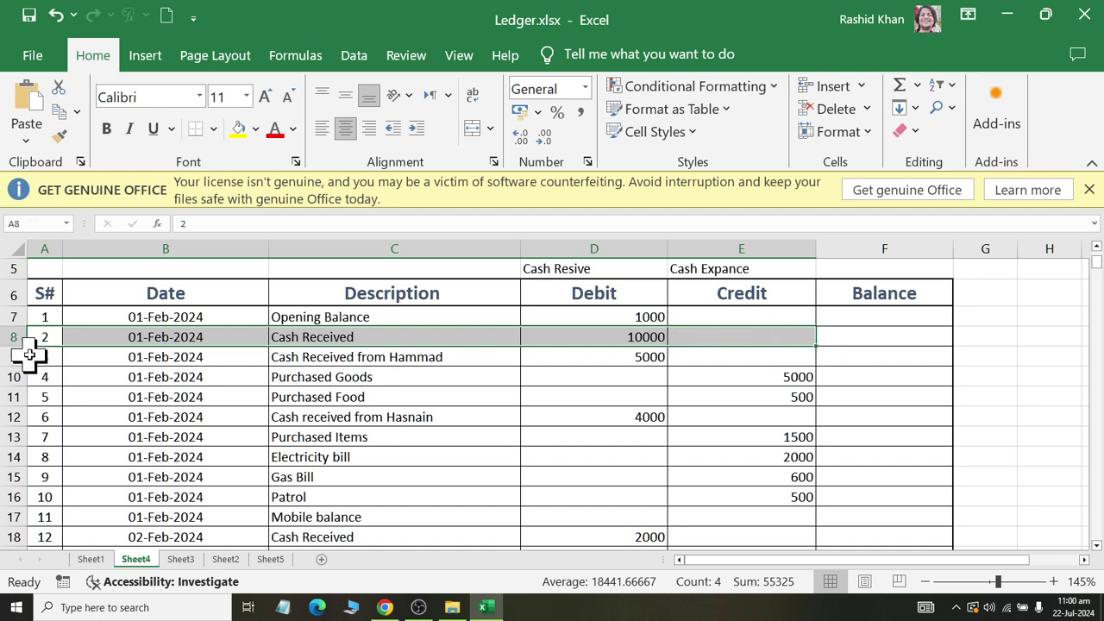
pyautogui.moveTo(34, 356); pyautogui.dragTo(639, 361)
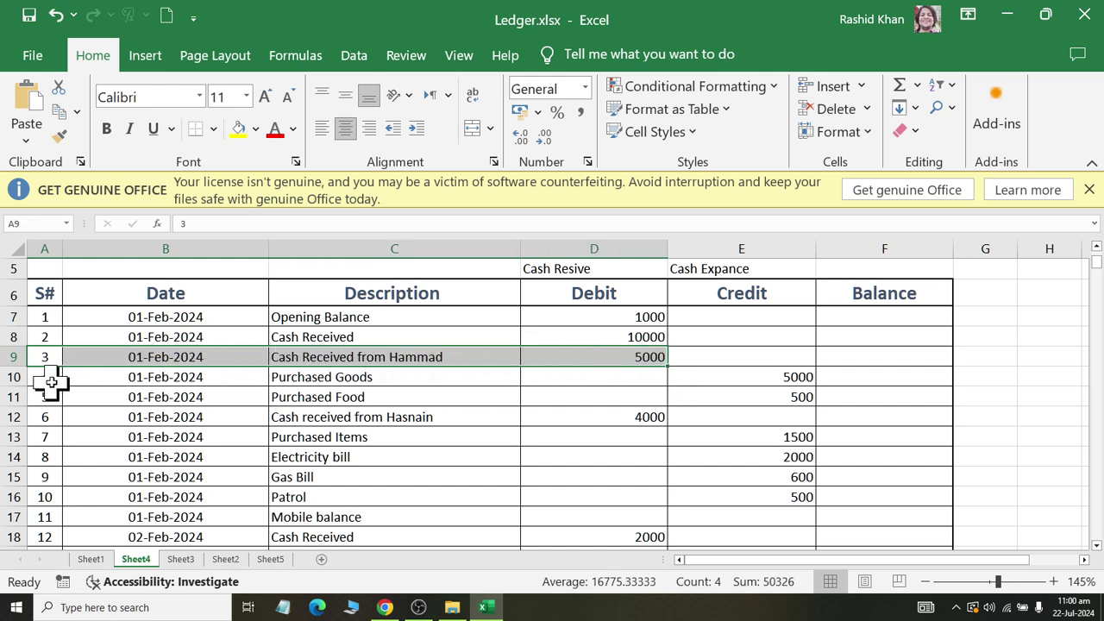
pyautogui.moveTo(49, 380)
pyautogui.mouseDown()
pyautogui.moveTo(755, 378)
pyautogui.moveTo(609, 352)
pyautogui.moveTo(35, 360)
pyautogui.moveTo(52, 342)
pyautogui.mouseUp()
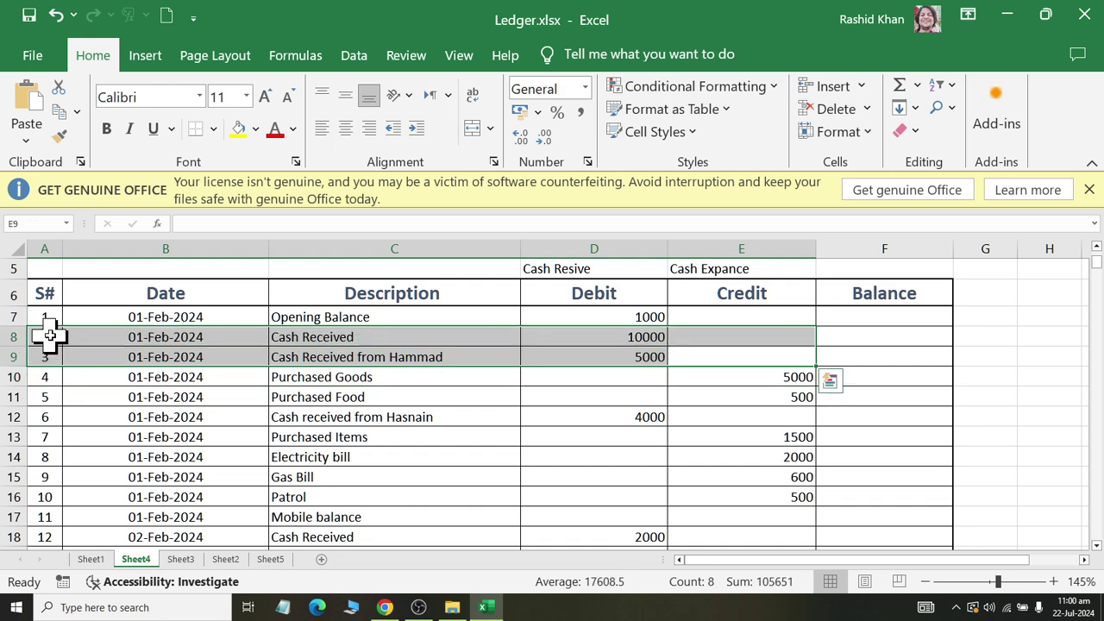
pyautogui.click(690, 397)
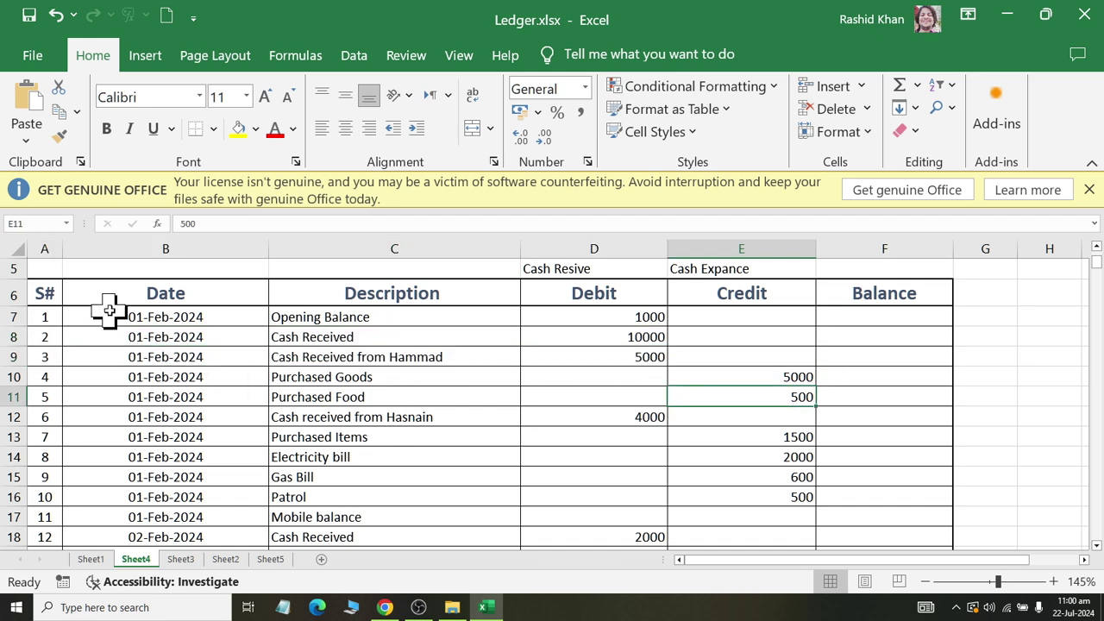
pyautogui.click(296, 317)
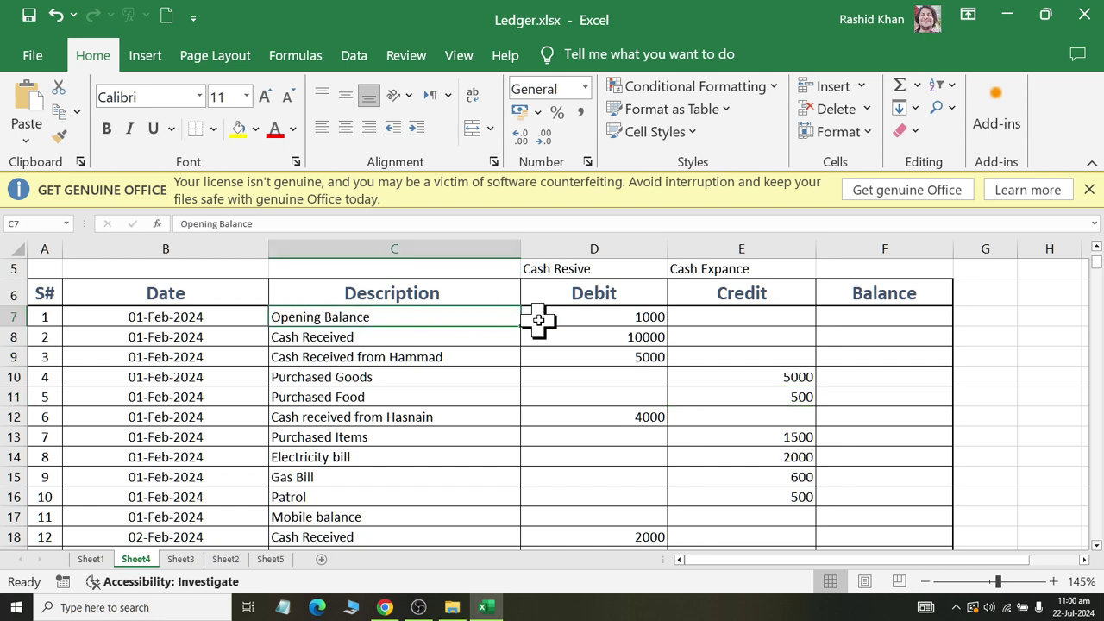
pyautogui.moveTo(538, 321); pyautogui.dragTo(612, 321)
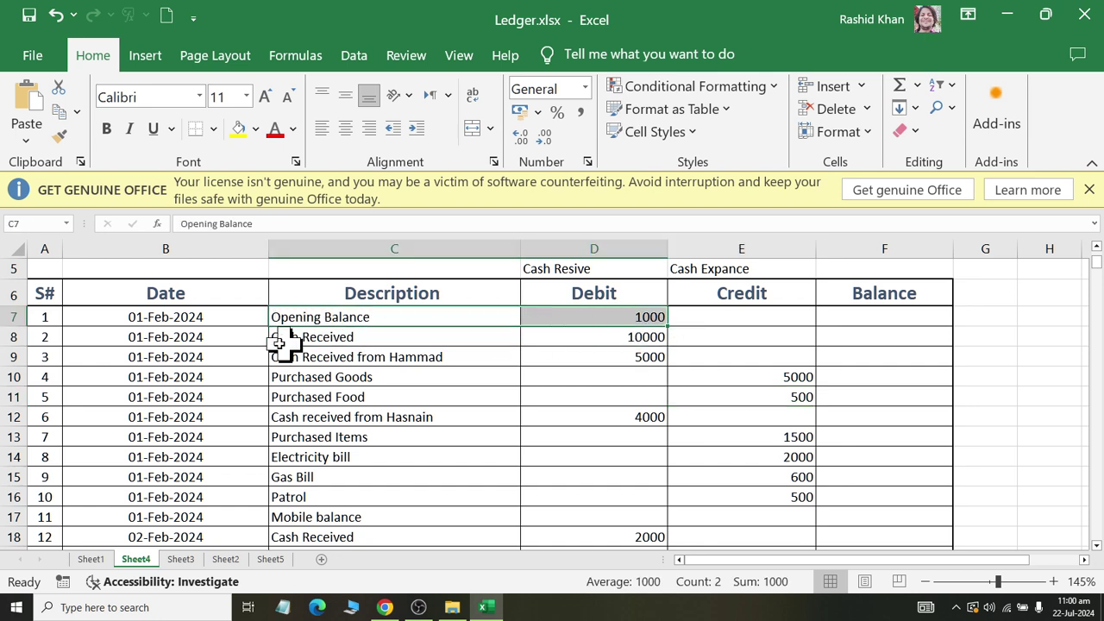
pyautogui.moveTo(296, 337); pyautogui.dragTo(619, 336)
pyautogui.moveTo(419, 371); pyautogui.dragTo(604, 360)
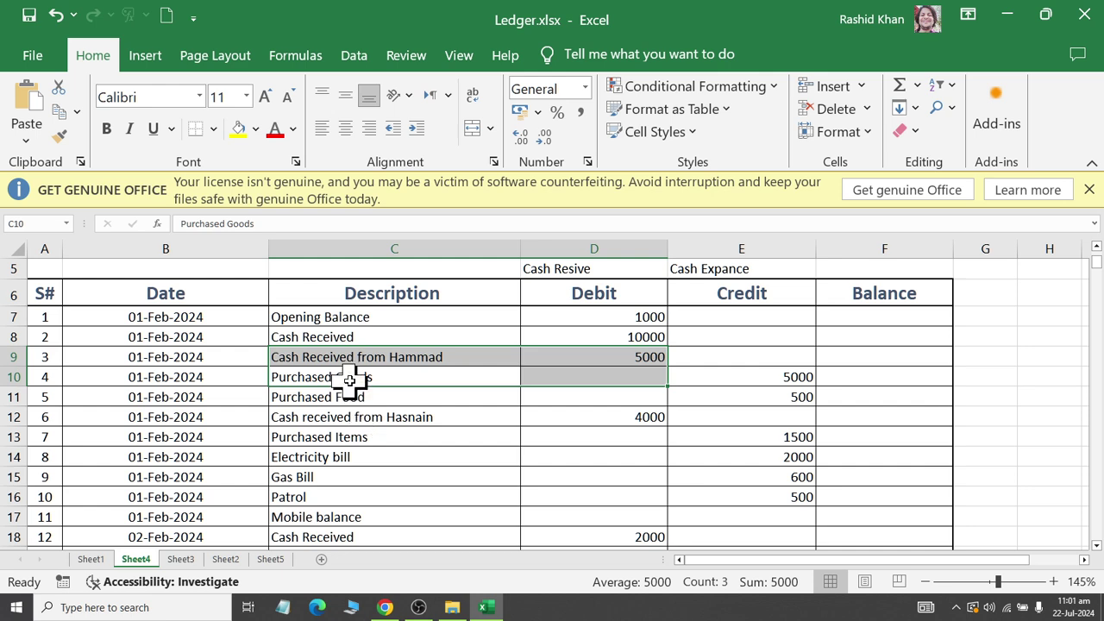
pyautogui.moveTo(356, 377); pyautogui.dragTo(776, 373)
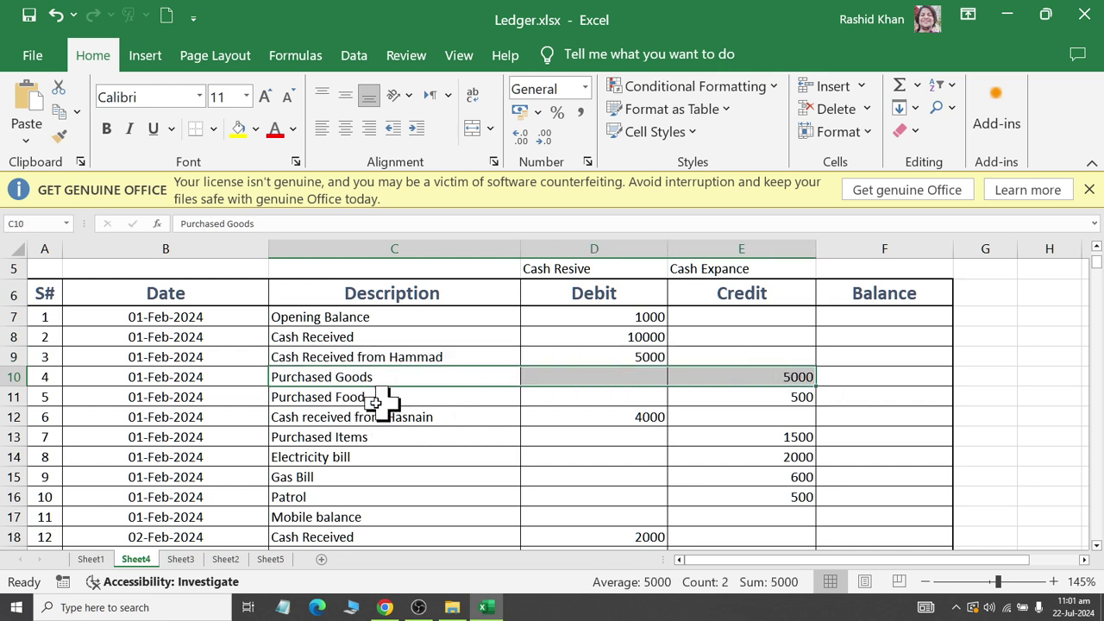
pyautogui.moveTo(371, 397); pyautogui.dragTo(763, 405)
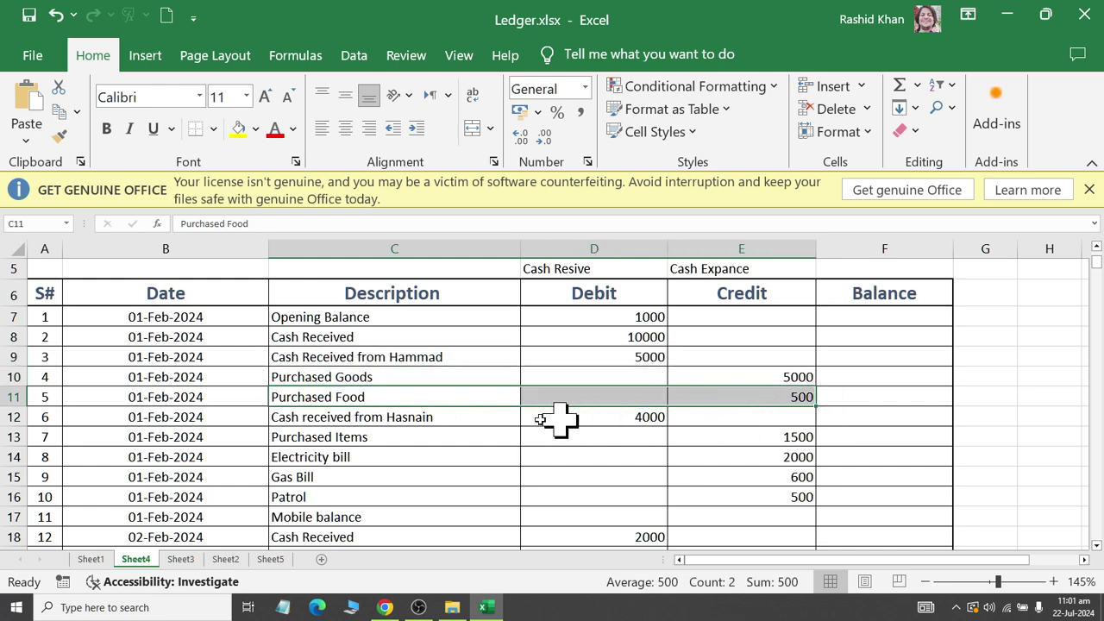
pyautogui.moveTo(389, 419); pyautogui.dragTo(599, 407)
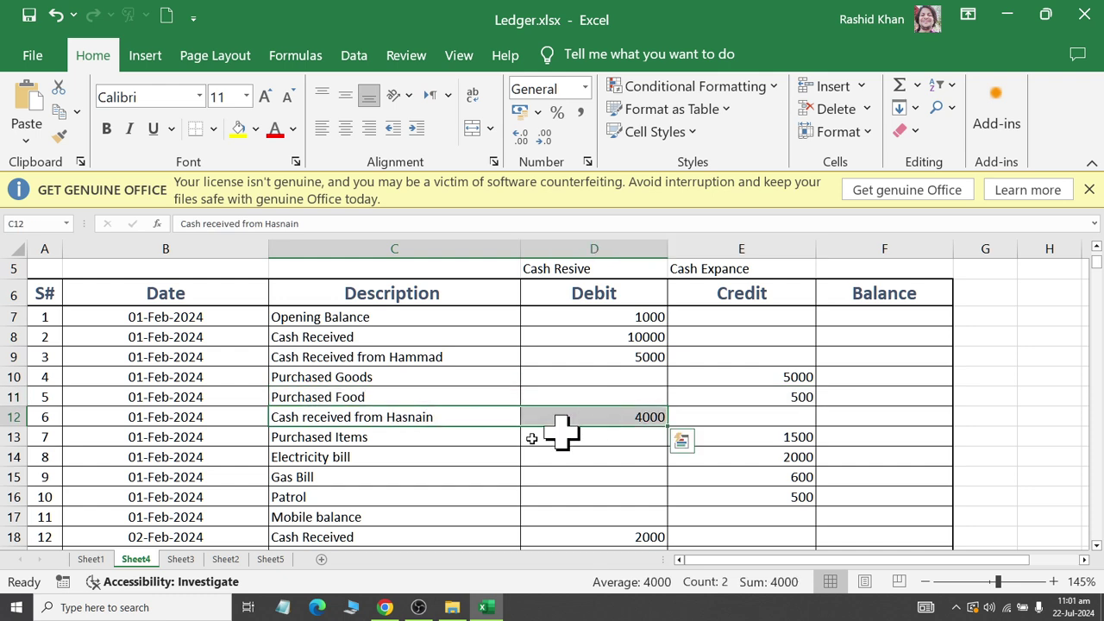
pyautogui.moveTo(315, 435); pyautogui.dragTo(754, 438)
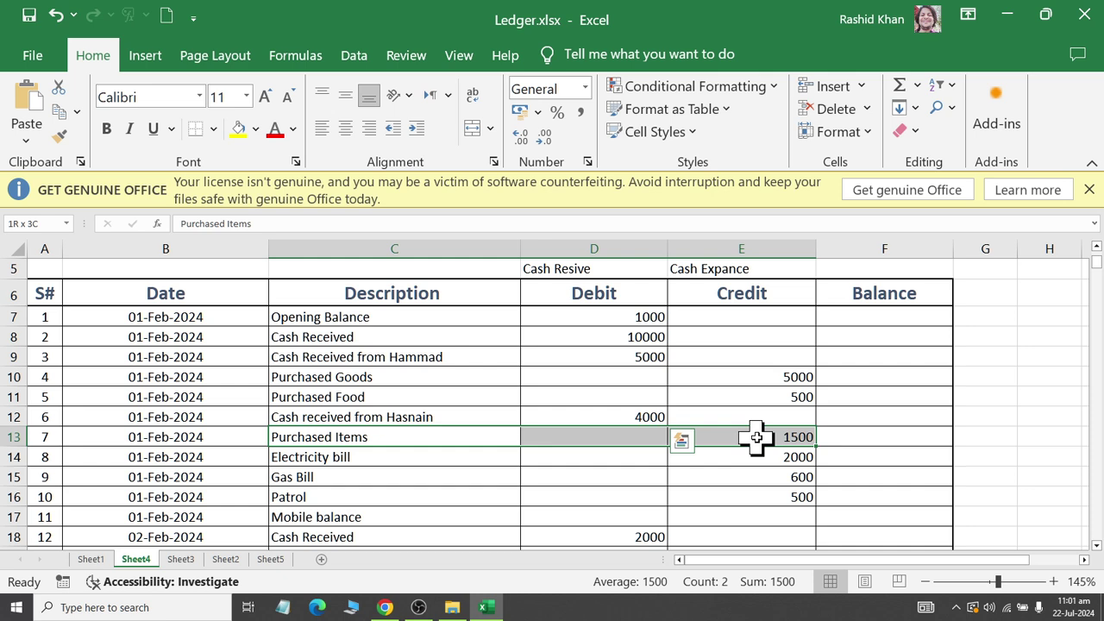
pyautogui.click(352, 461)
pyautogui.moveTo(414, 449); pyautogui.dragTo(740, 457)
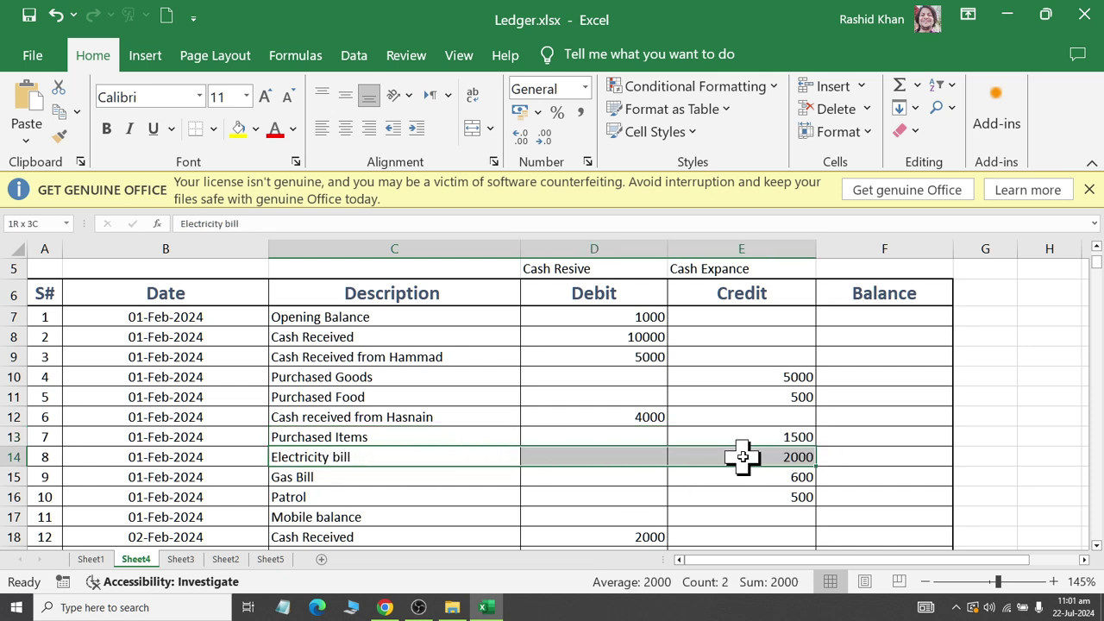
pyautogui.moveTo(298, 477); pyautogui.dragTo(745, 484)
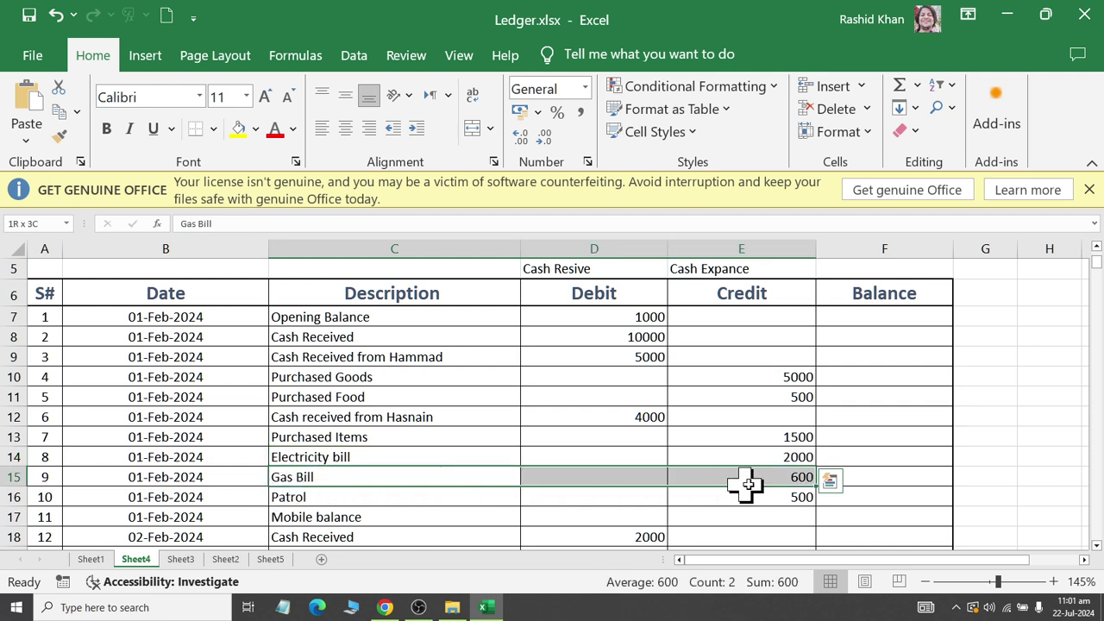
pyautogui.moveTo(403, 514); pyautogui.dragTo(784, 498)
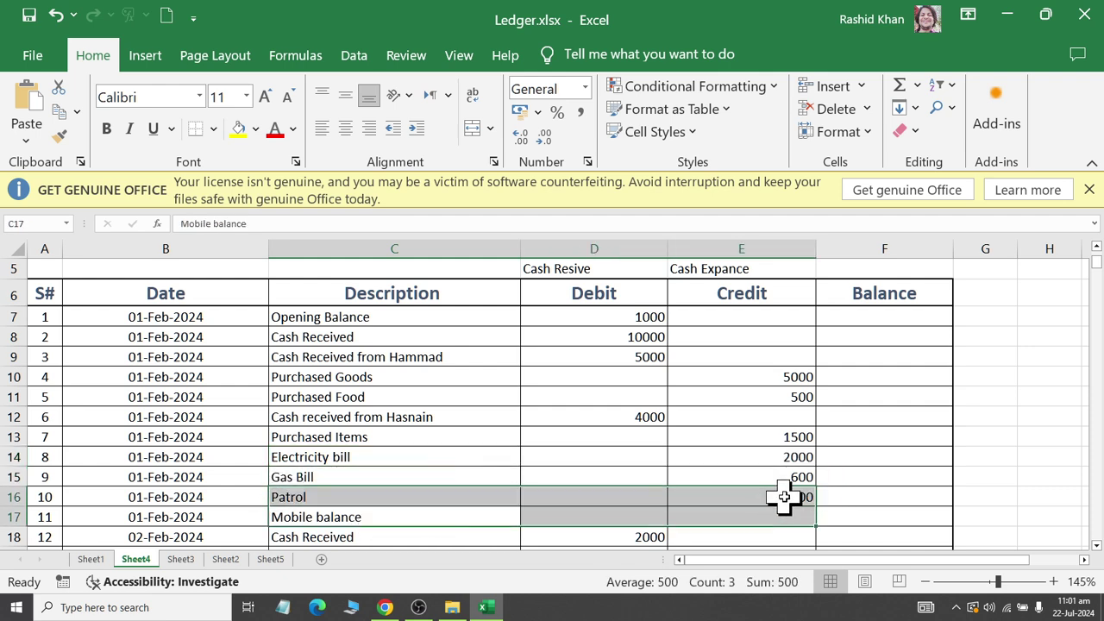
pyautogui.moveTo(767, 376); pyautogui.dragTo(775, 528)
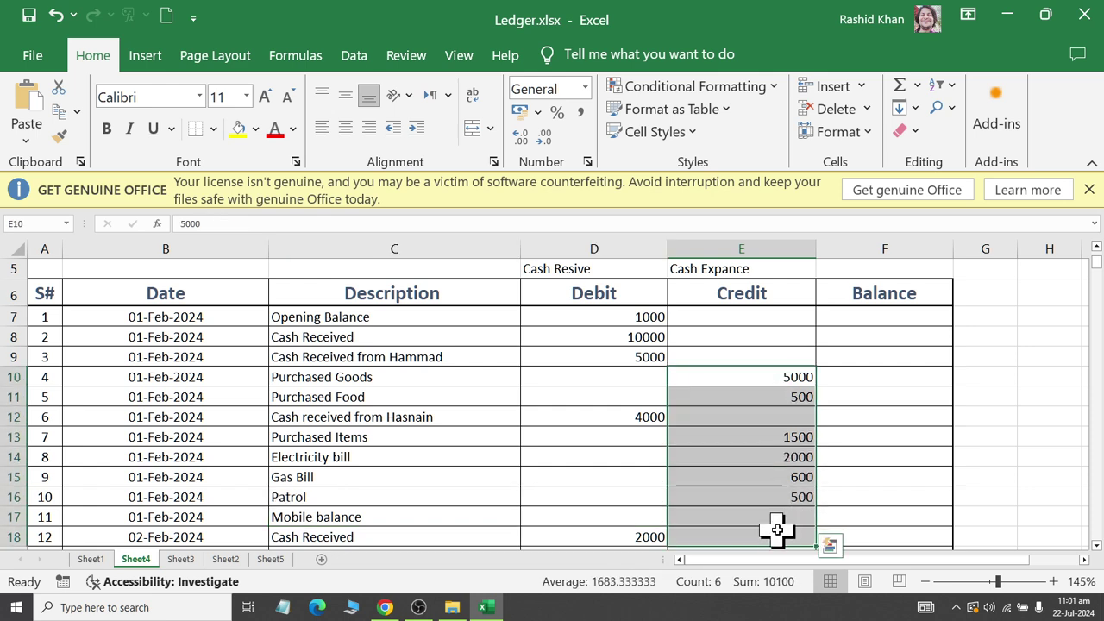
pyautogui.click(916, 322)
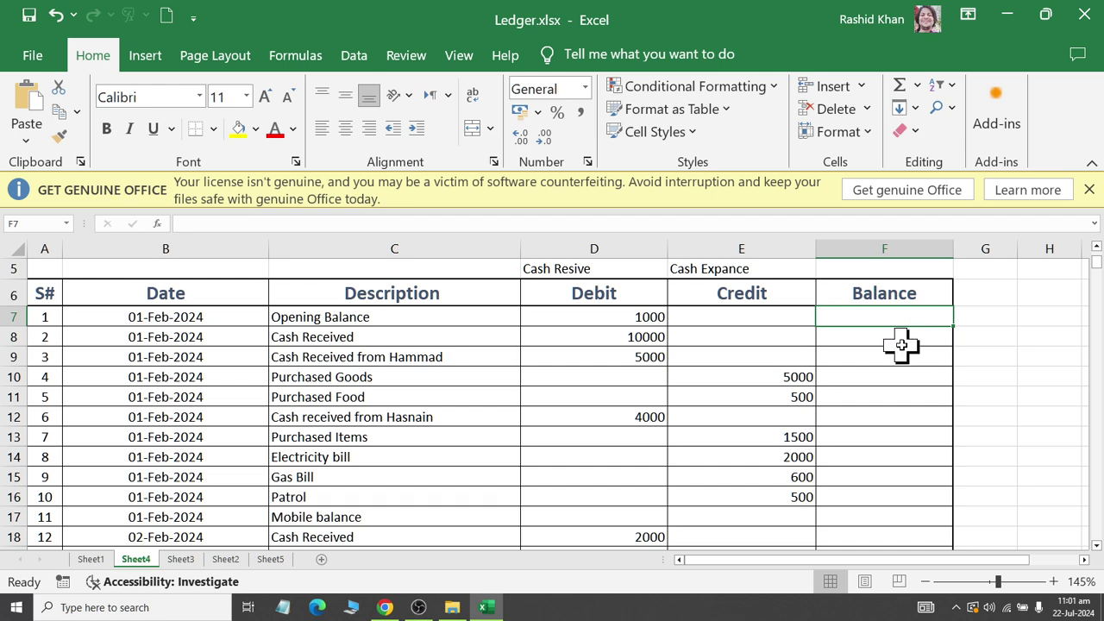
pyautogui.moveTo(39, 318); pyautogui.dragTo(897, 315)
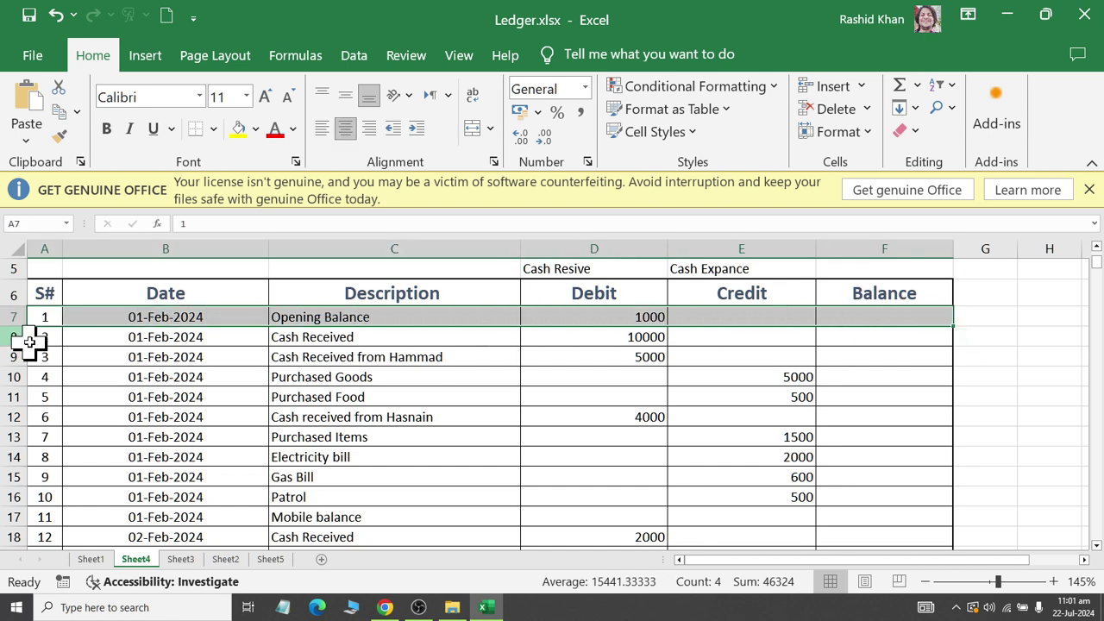
pyautogui.moveTo(43, 336); pyautogui.dragTo(802, 338)
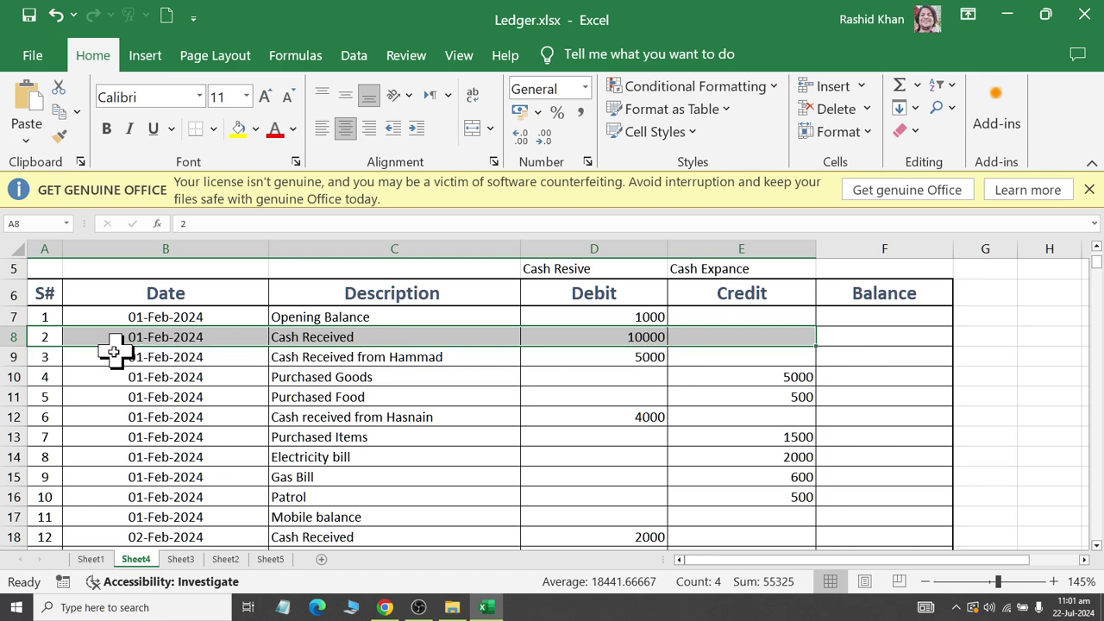
pyautogui.moveTo(47, 358); pyautogui.dragTo(535, 376)
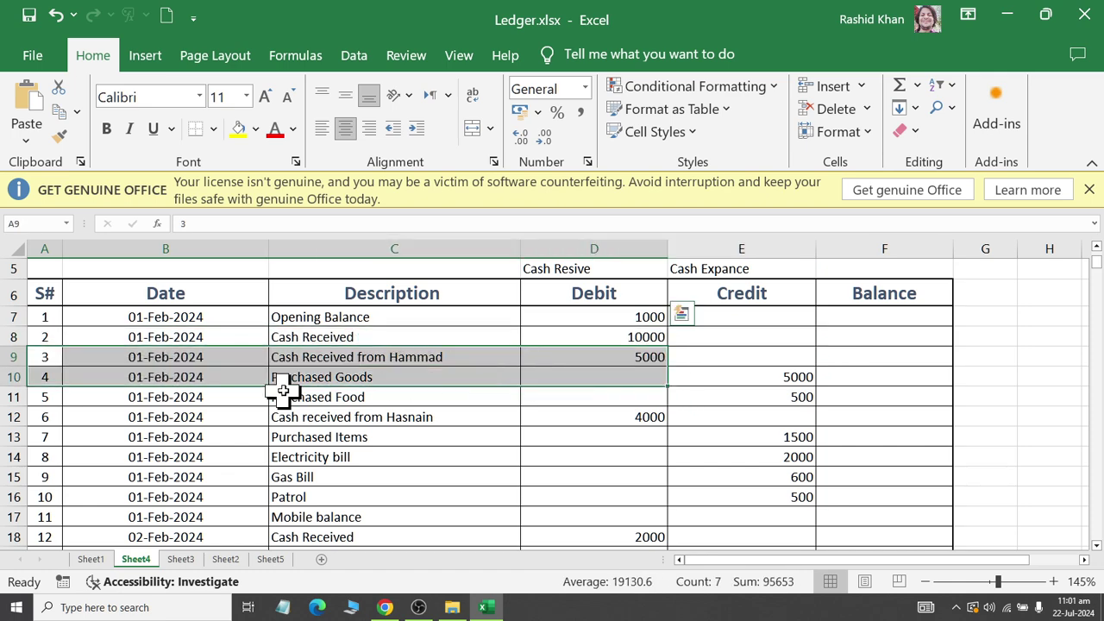
pyautogui.scroll(-5, 283, 390)
pyautogui.scroll(-1, 258, 404)
pyautogui.moveTo(48, 329); pyautogui.dragTo(802, 337)
pyautogui.scroll(4, 850, 382)
pyautogui.scroll(4, 936, 336)
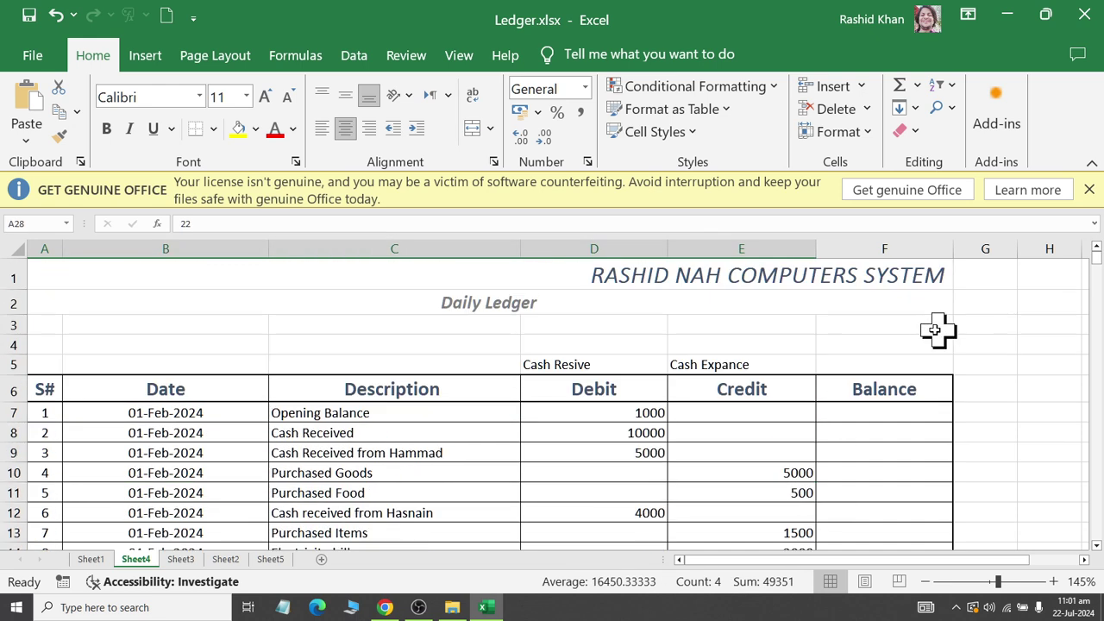
# - Enter =D7 in F7 so the opening balance shows 1000
pyautogui.click(907, 415)
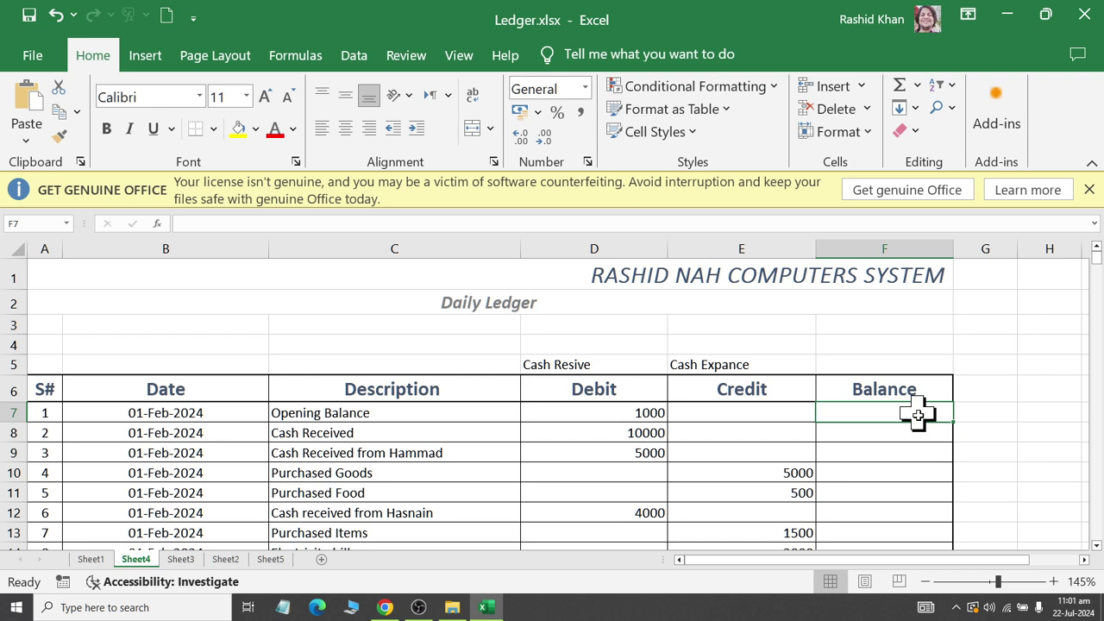
pyautogui.write('=')
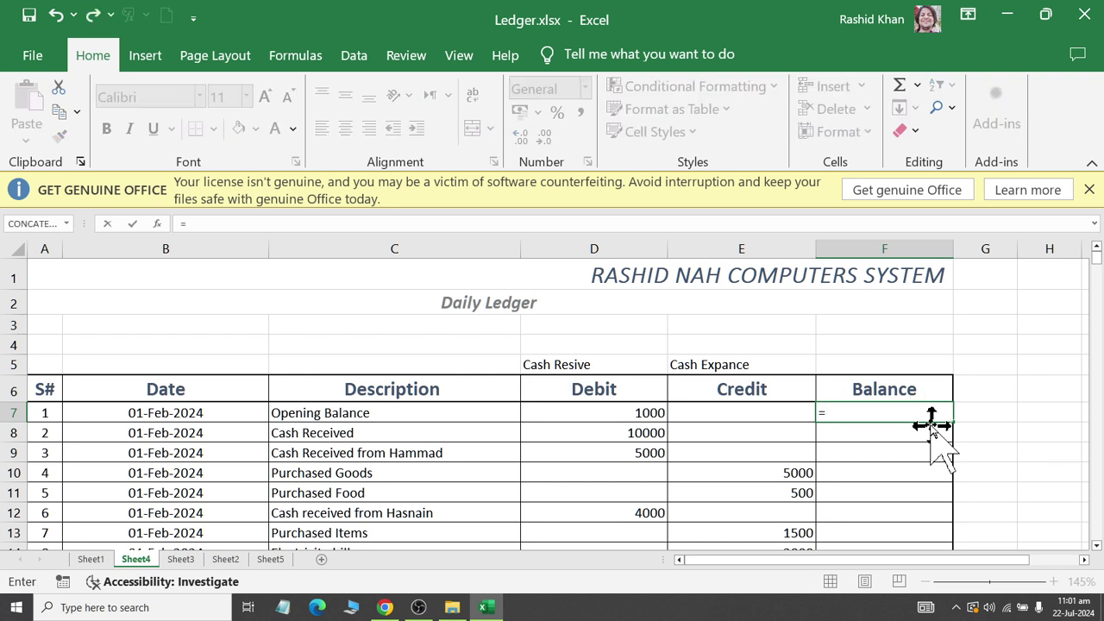
pyautogui.click(638, 413)
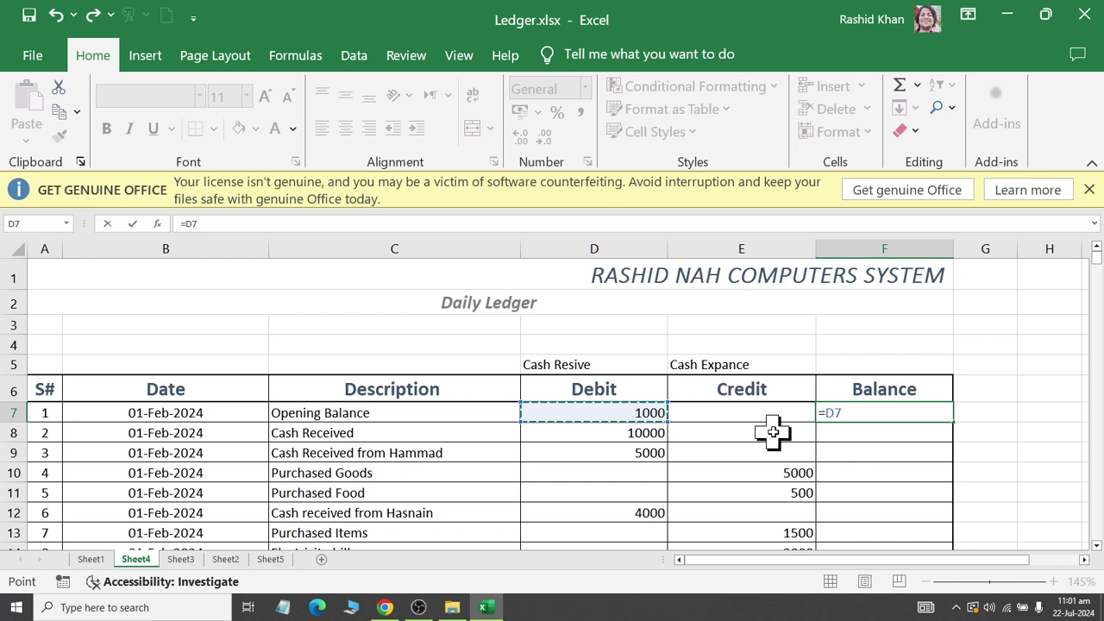
pyautogui.press('Return')
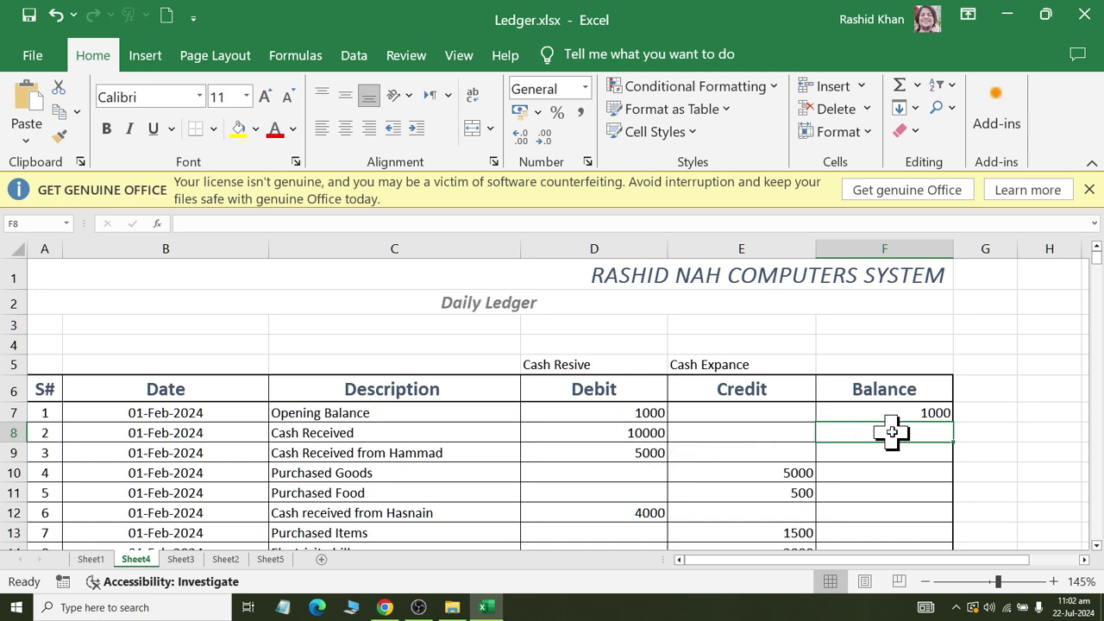
# - Enter =SUM(D8-E8+F7) in F8 to compute the running balance of 11000
pyautogui.click(904, 91)
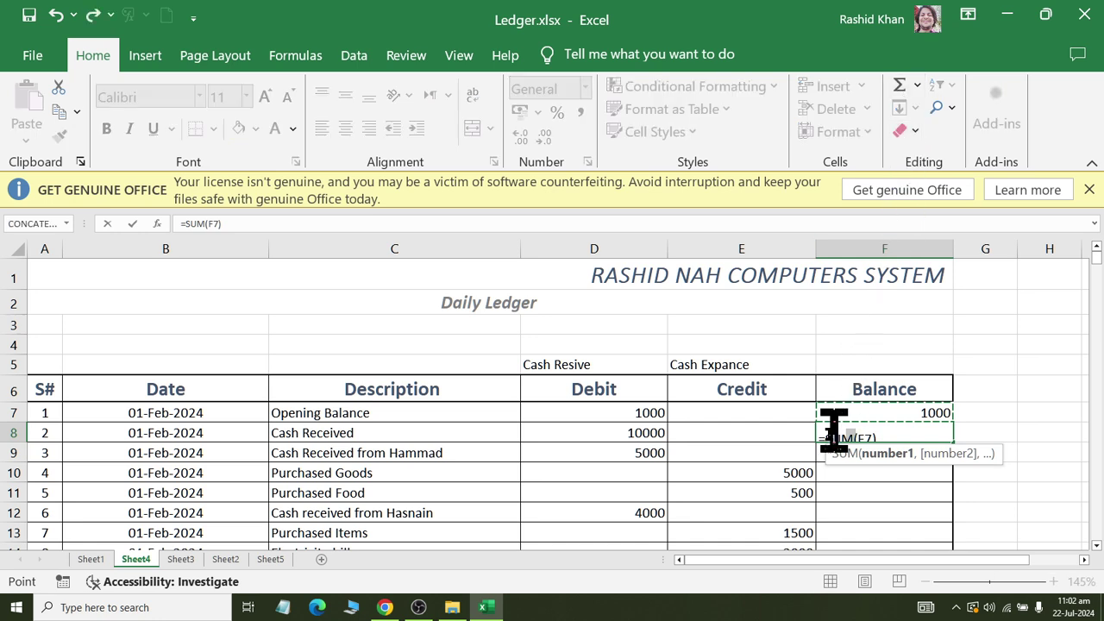
pyautogui.click(600, 437)
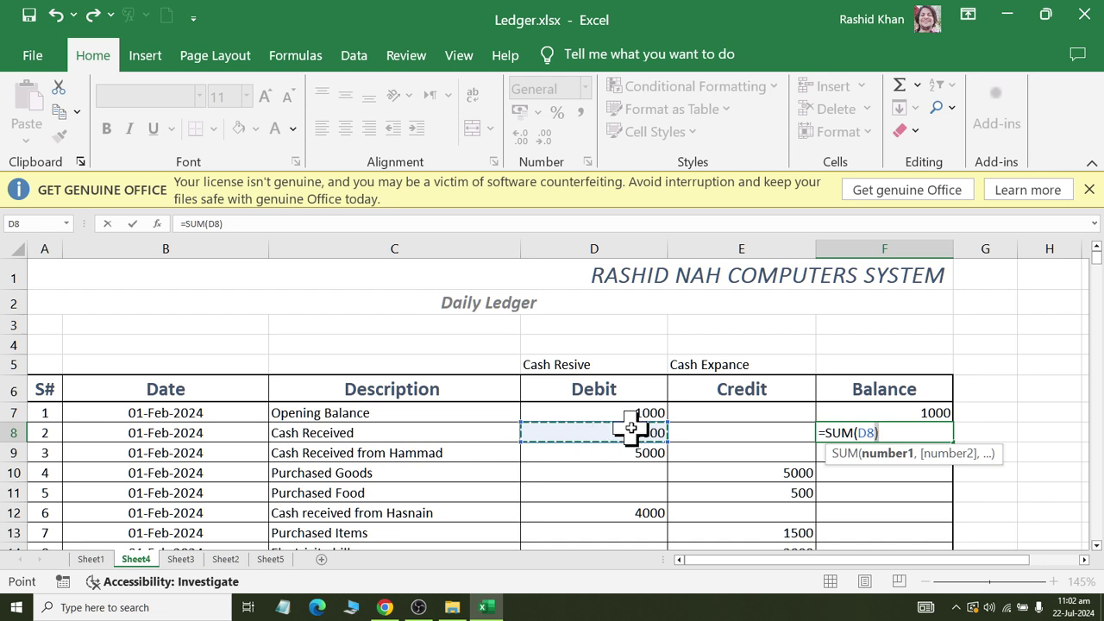
pyautogui.write('-')
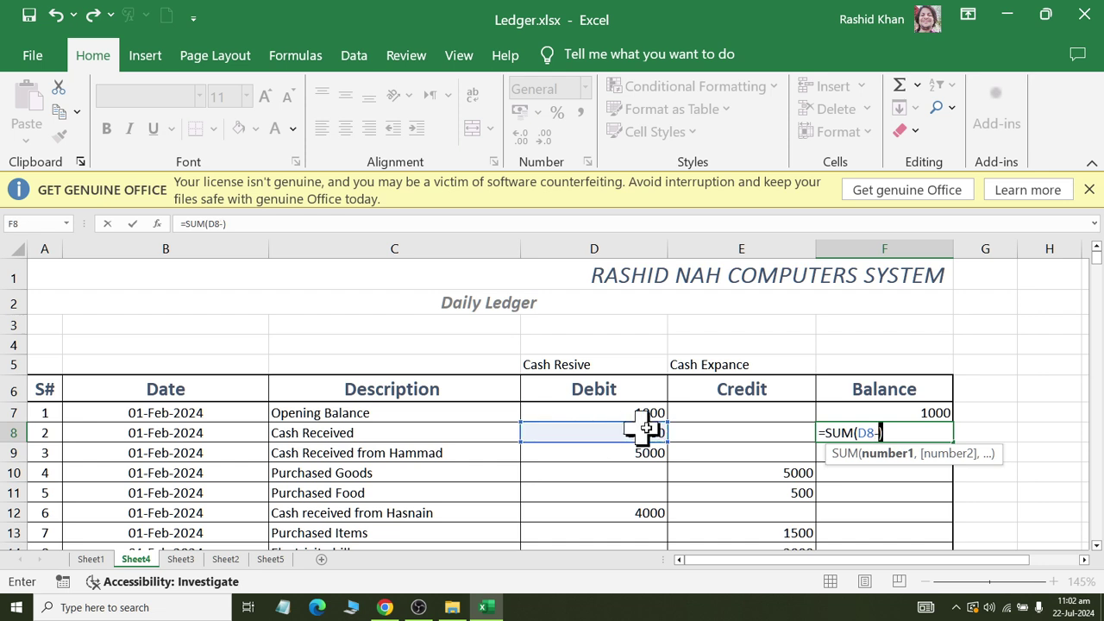
pyautogui.click(695, 431)
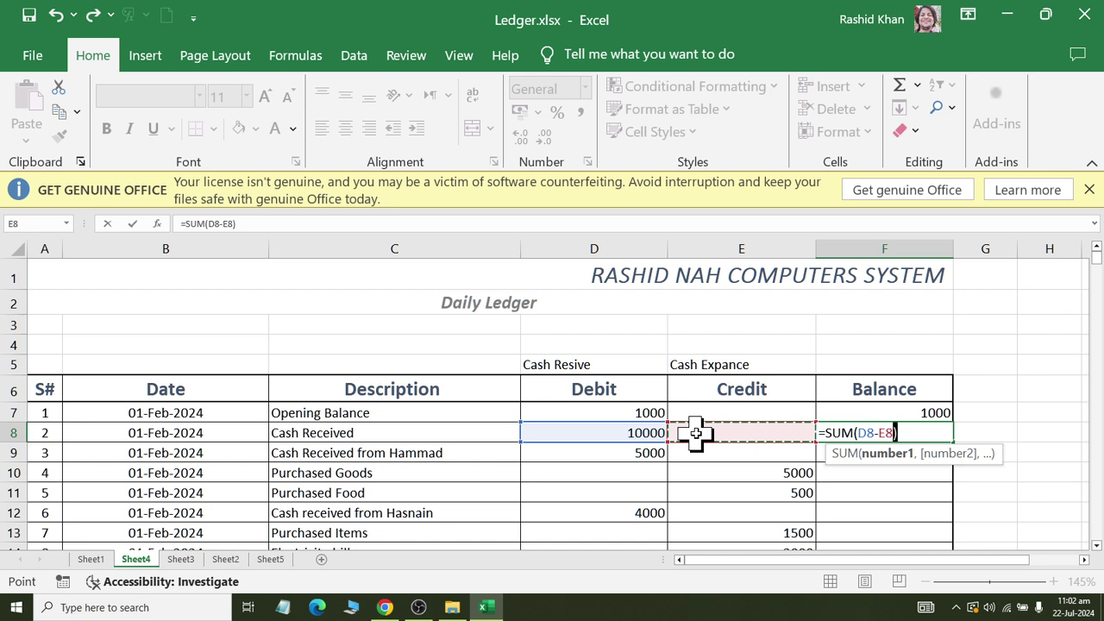
pyautogui.write('+')
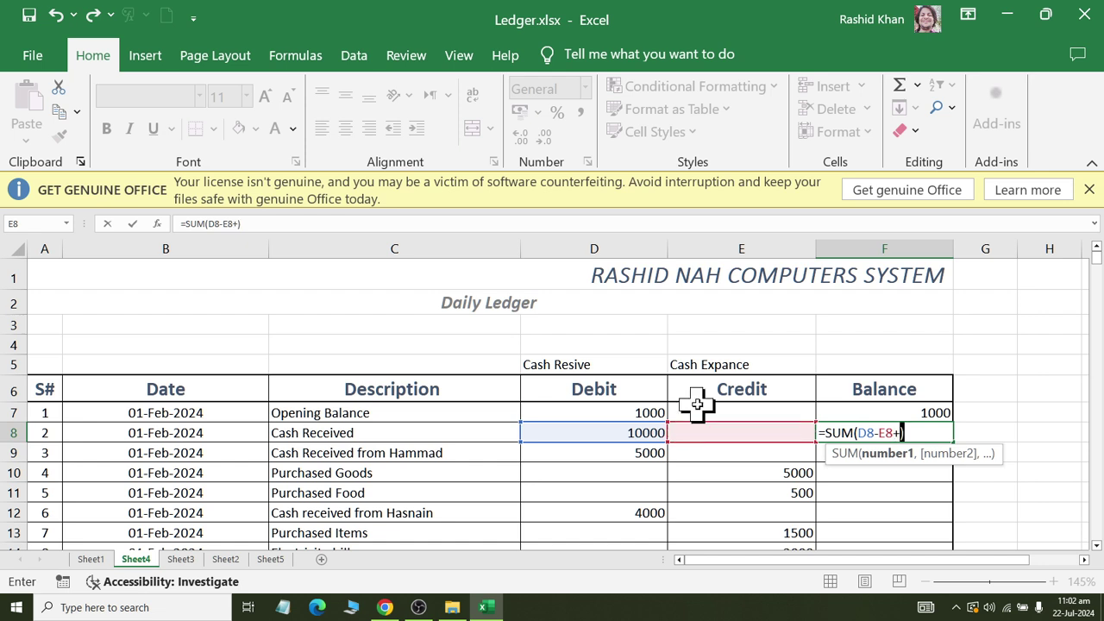
pyautogui.click(888, 408)
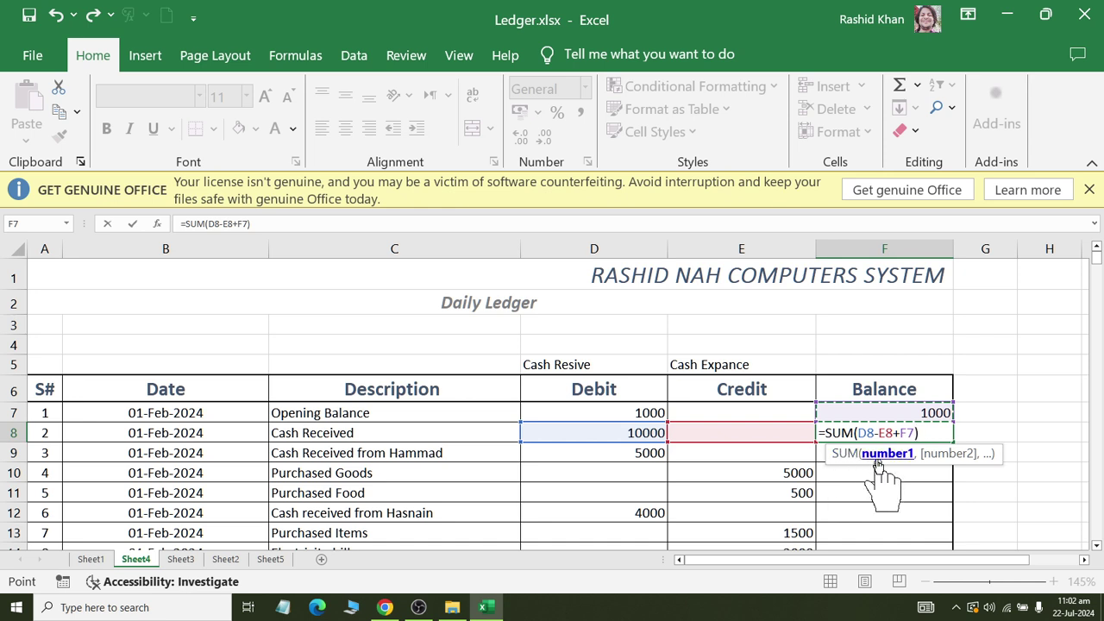
pyautogui.press('Return')
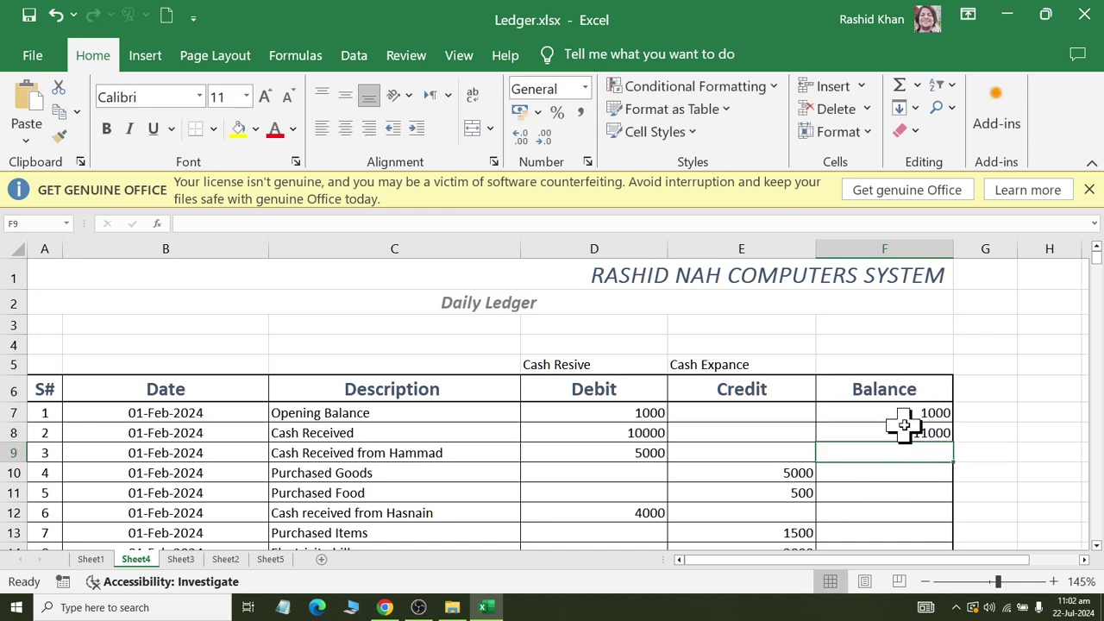
pyautogui.click(905, 431)
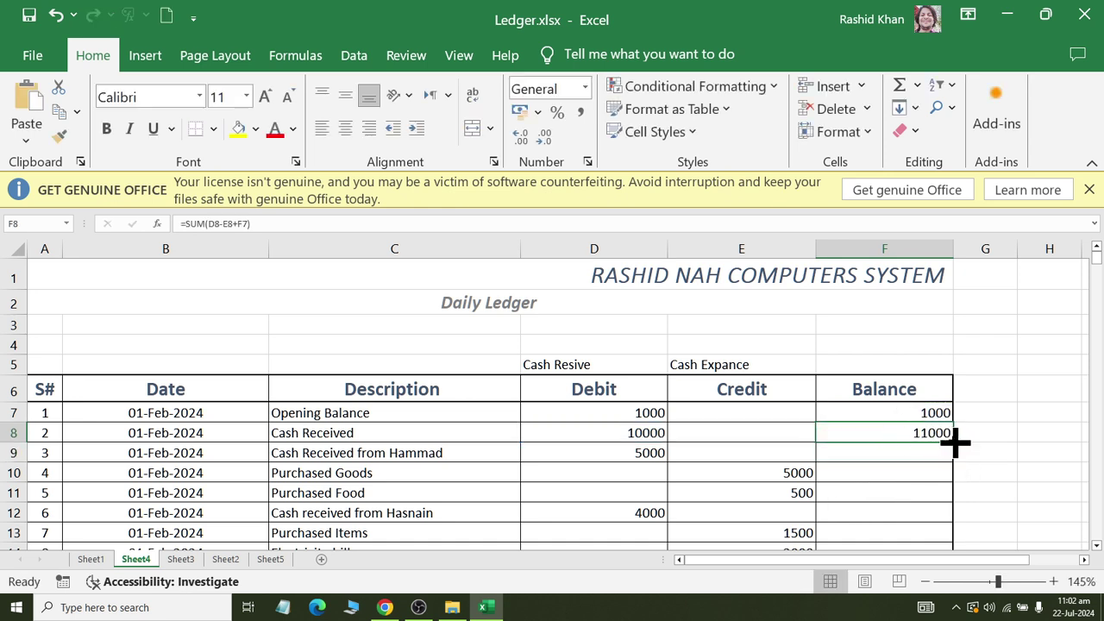
# - Fill the F8 balance formula down to row 302 and apply Comma Style formatting
pyautogui.moveTo(954, 441); pyautogui.dragTo(957, 611)
pyautogui.moveTo(960, 613); pyautogui.dragTo(952, 522)
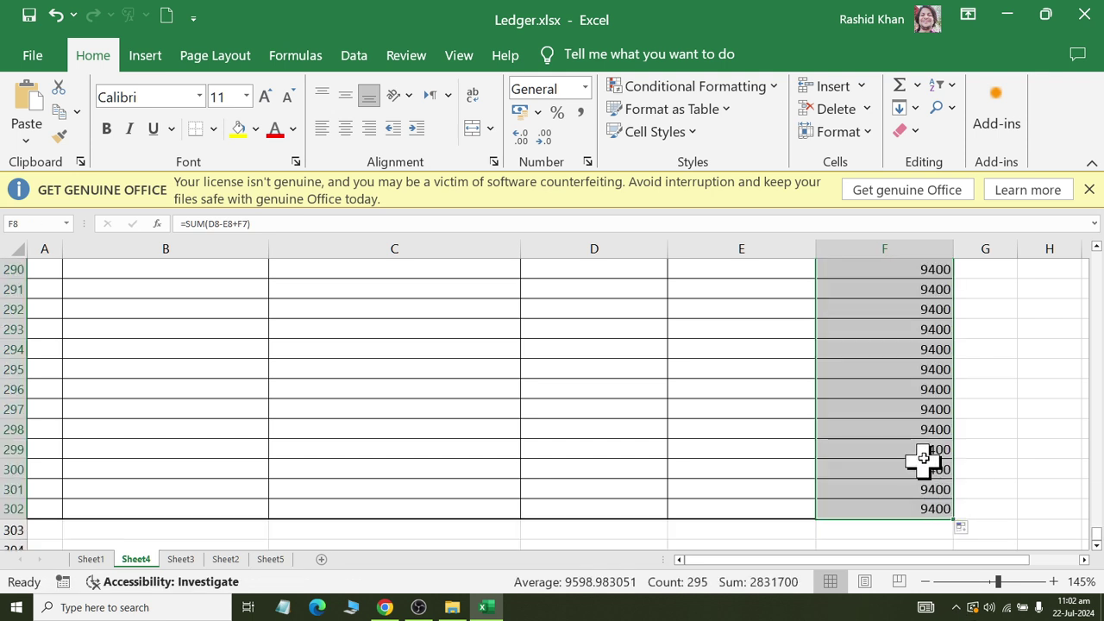
pyautogui.scroll(13, 924, 458)
pyautogui.scroll(17, 923, 444)
pyautogui.scroll(19, 919, 423)
pyautogui.scroll(19, 918, 415)
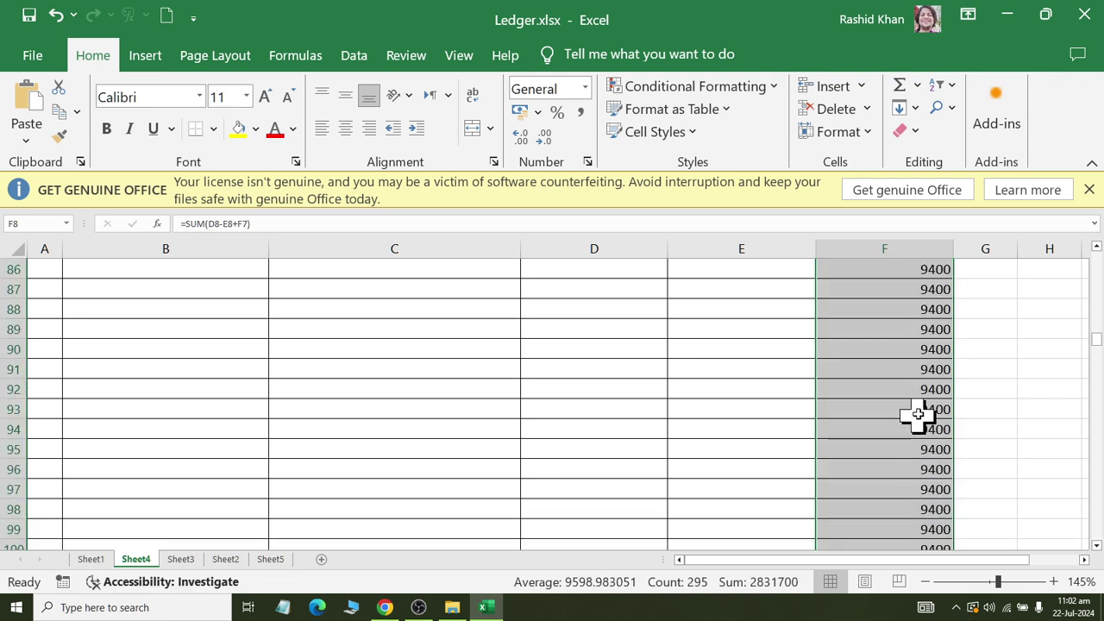
pyautogui.scroll(14, 917, 414)
pyautogui.scroll(15, 916, 414)
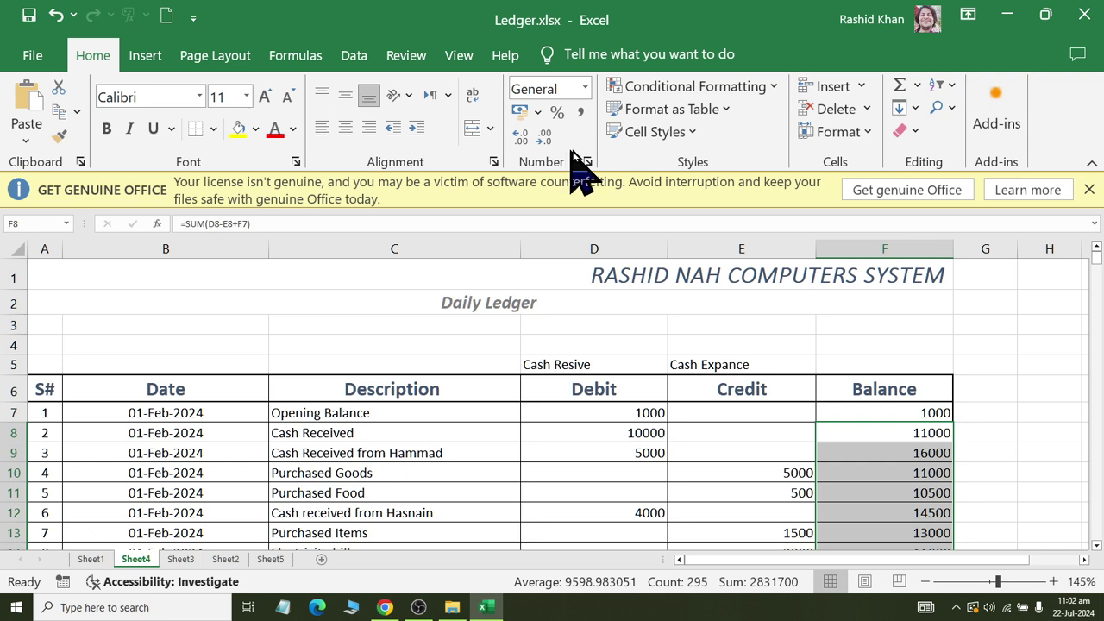
pyautogui.click(581, 112)
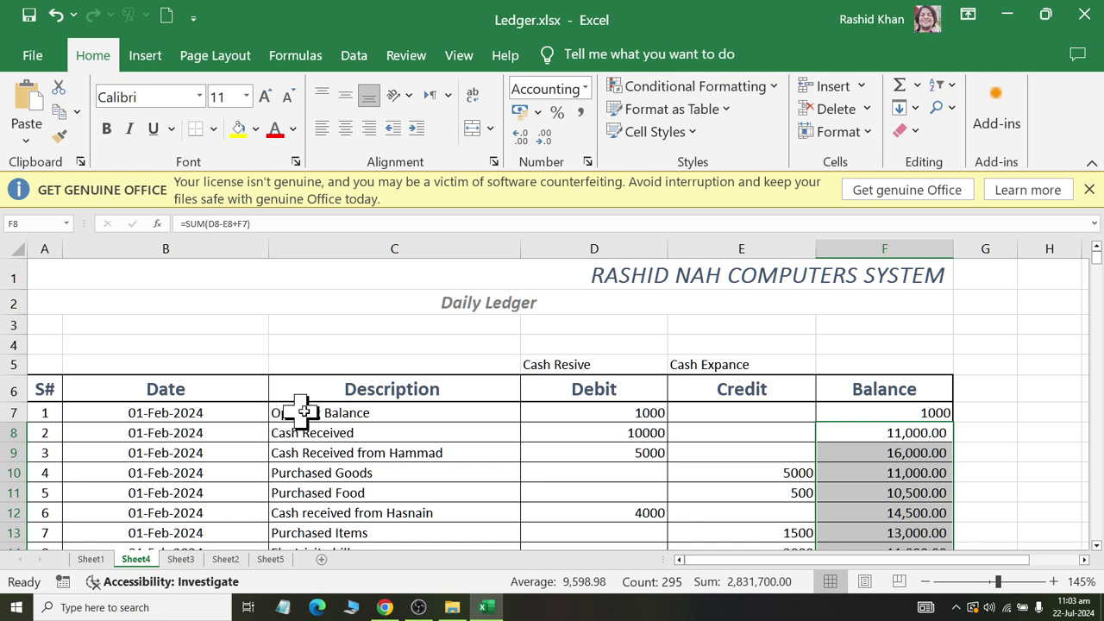
pyautogui.moveTo(302, 413); pyautogui.dragTo(901, 414)
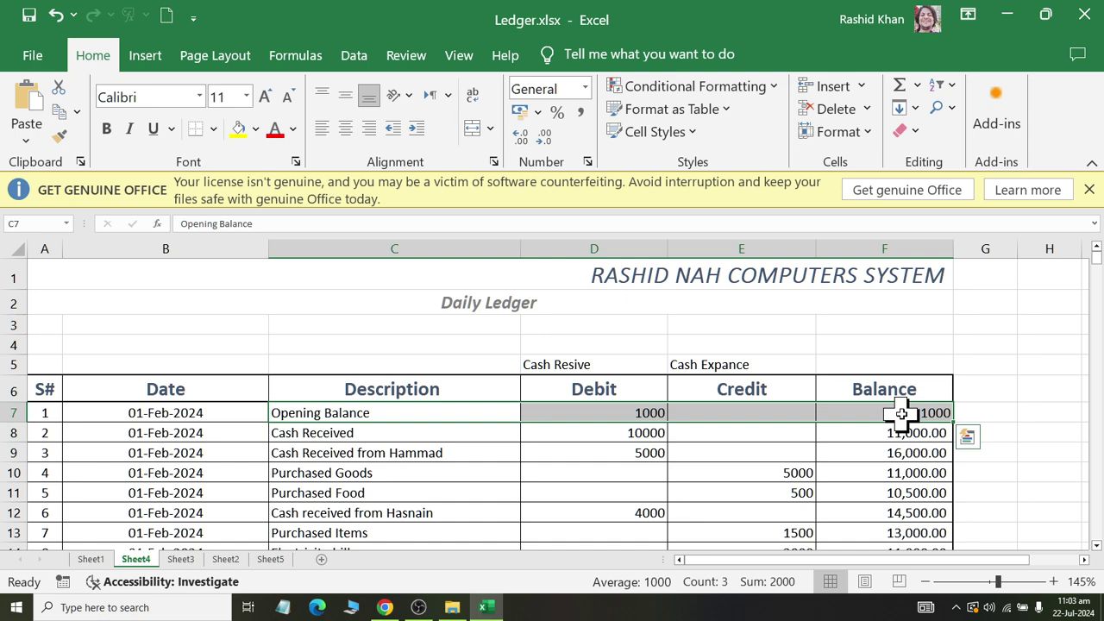
pyautogui.click(614, 433)
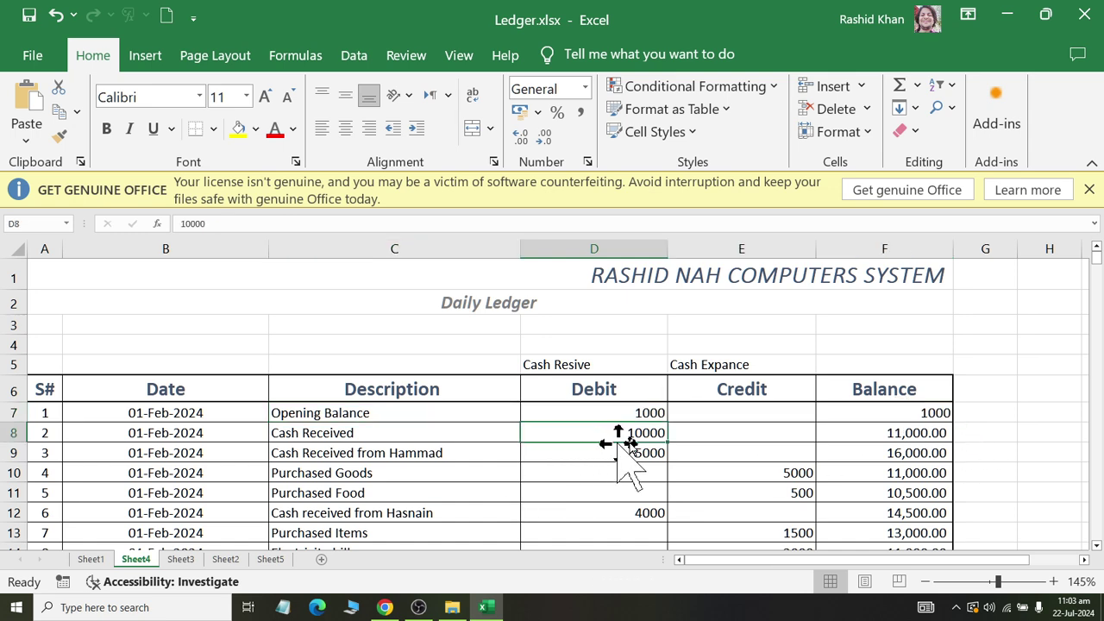
pyautogui.click(887, 429)
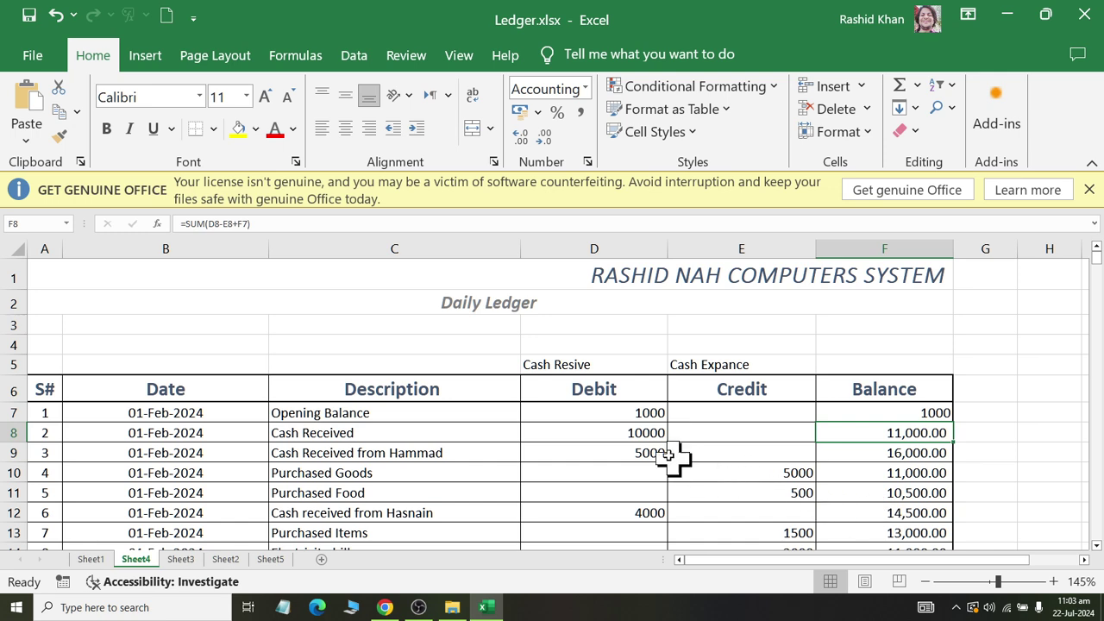
pyautogui.click(578, 446)
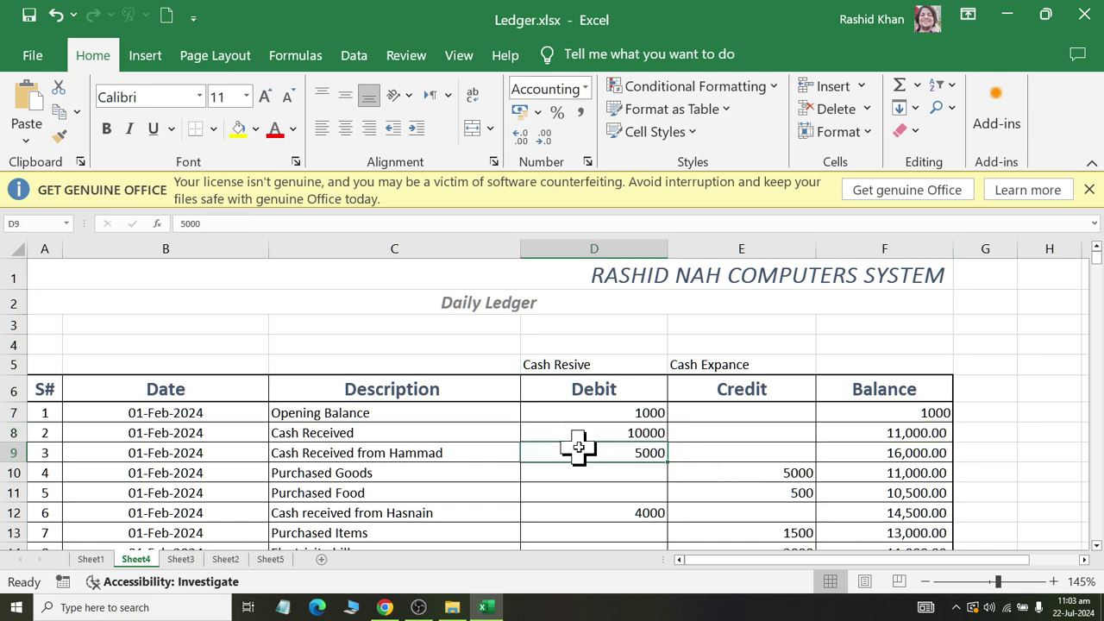
pyautogui.click(881, 457)
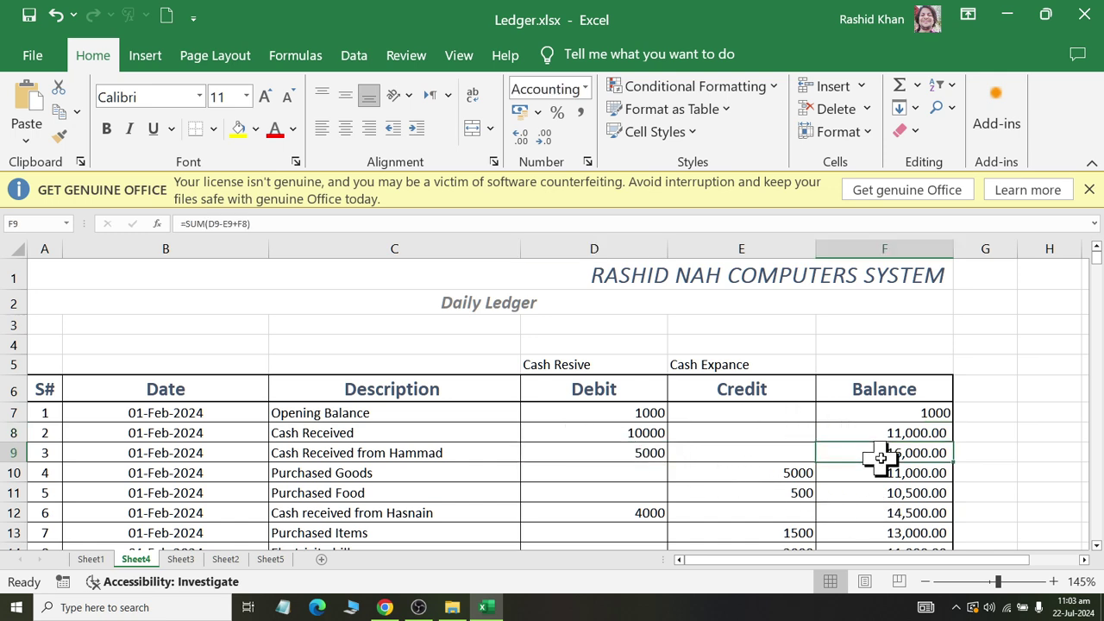
pyautogui.click(740, 475)
pyautogui.click(865, 482)
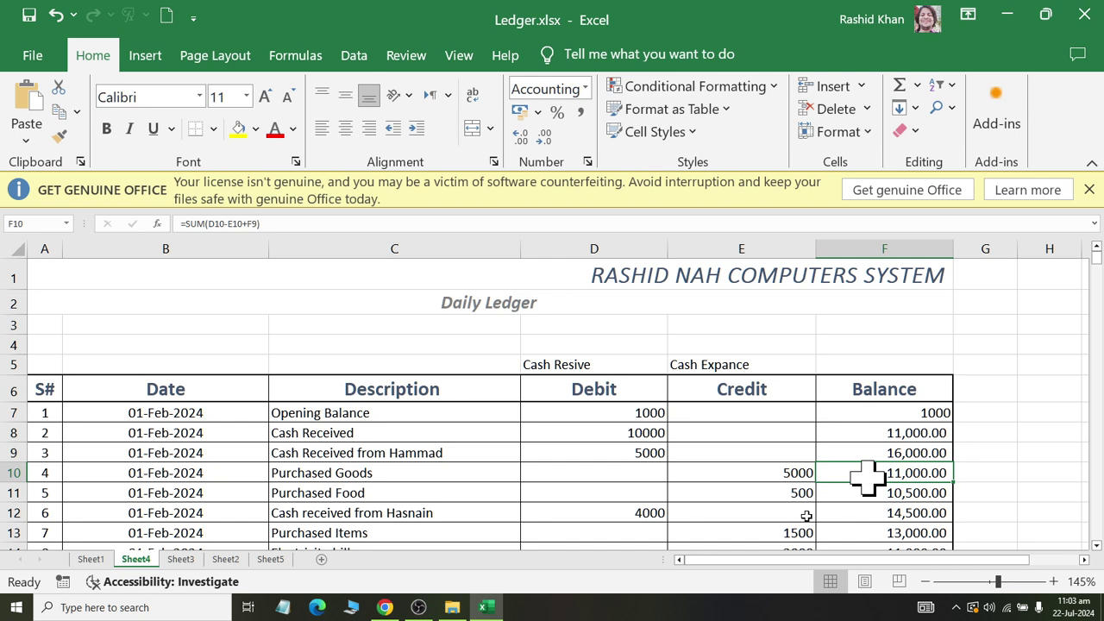
pyautogui.click(809, 493)
pyautogui.click(880, 493)
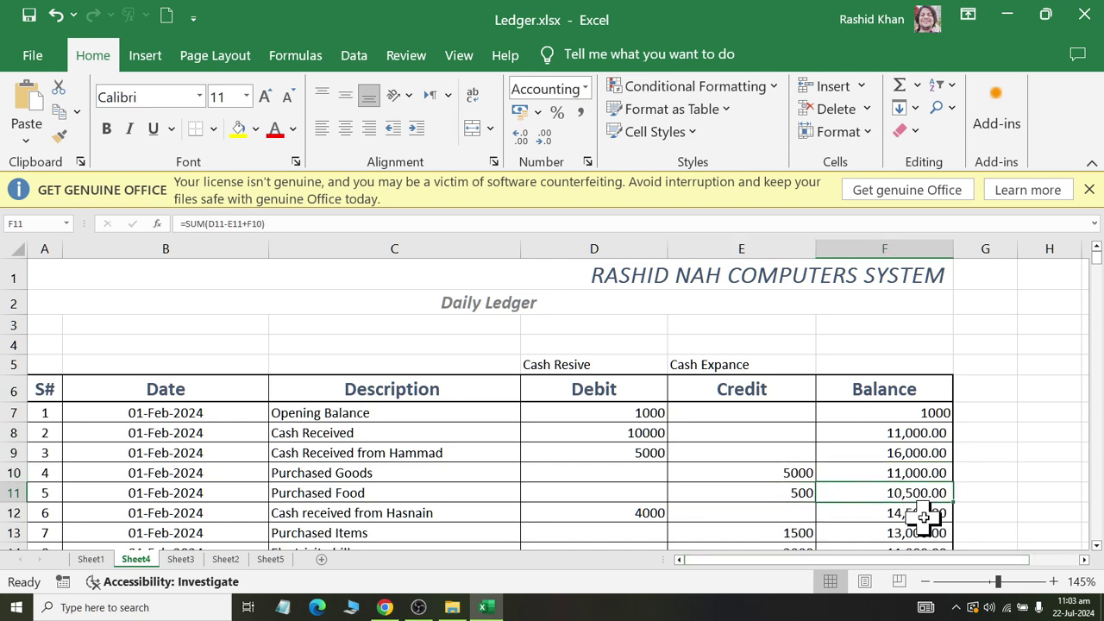
pyautogui.click(628, 517)
pyautogui.click(862, 513)
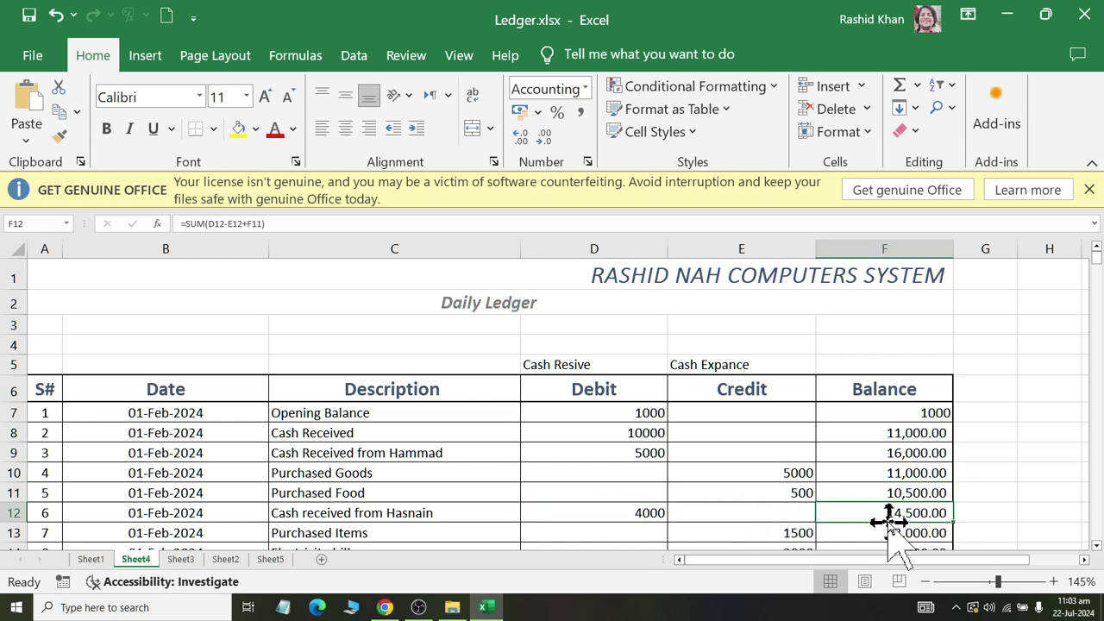
# - Add entry 23 in row 29 with today's date, a cash-received description and a 10000 debit
pyautogui.scroll(-3, 889, 521)
pyautogui.scroll(-3, 888, 522)
pyautogui.scroll(-1, 888, 522)
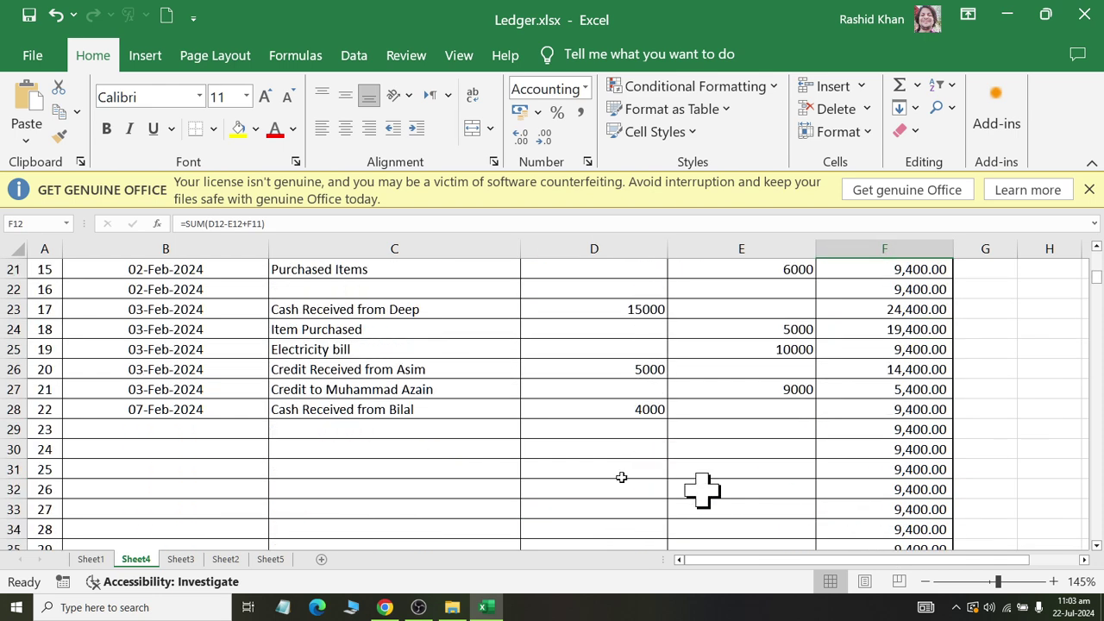
pyautogui.click(240, 430)
pyautogui.hotkey('ctrl', ';')
pyautogui.press('Tab')
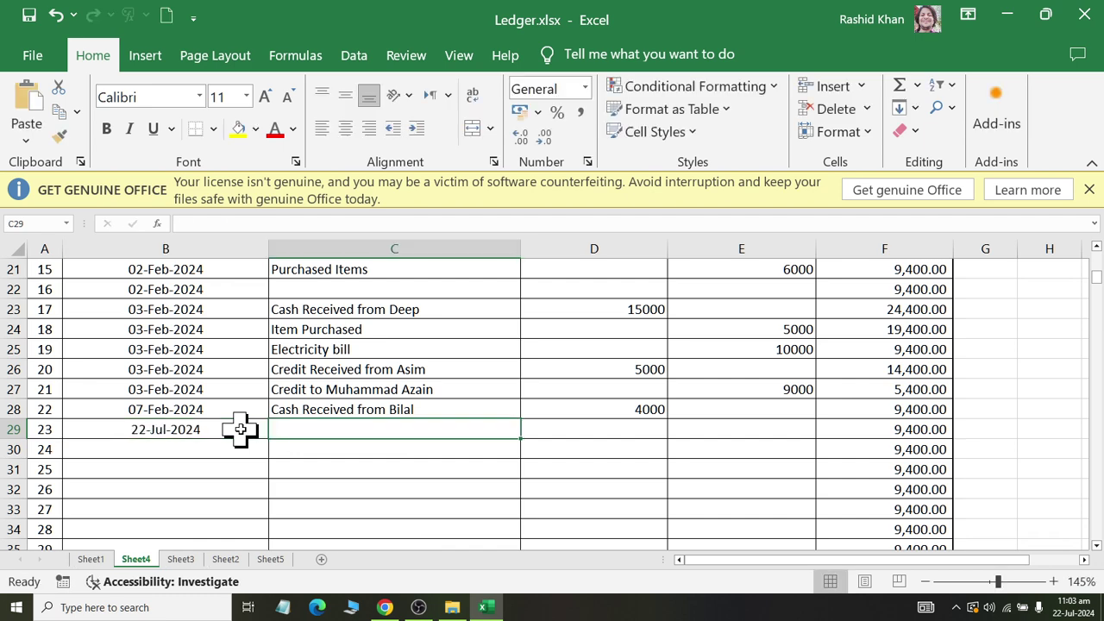
pyautogui.write('Cash REciv')
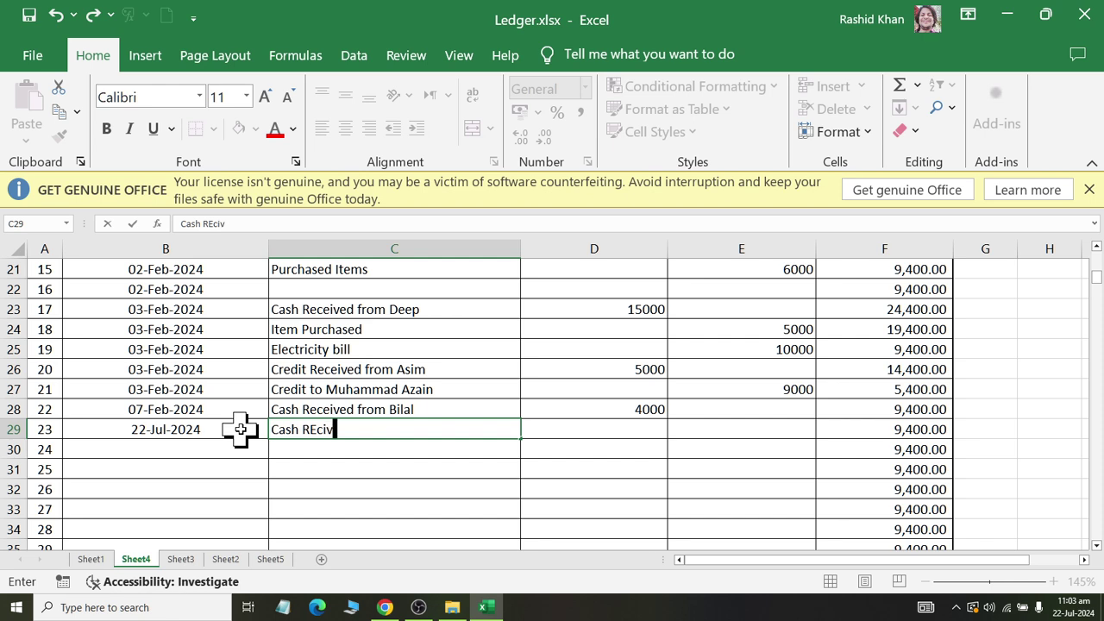
pyautogui.write('ed from zee')
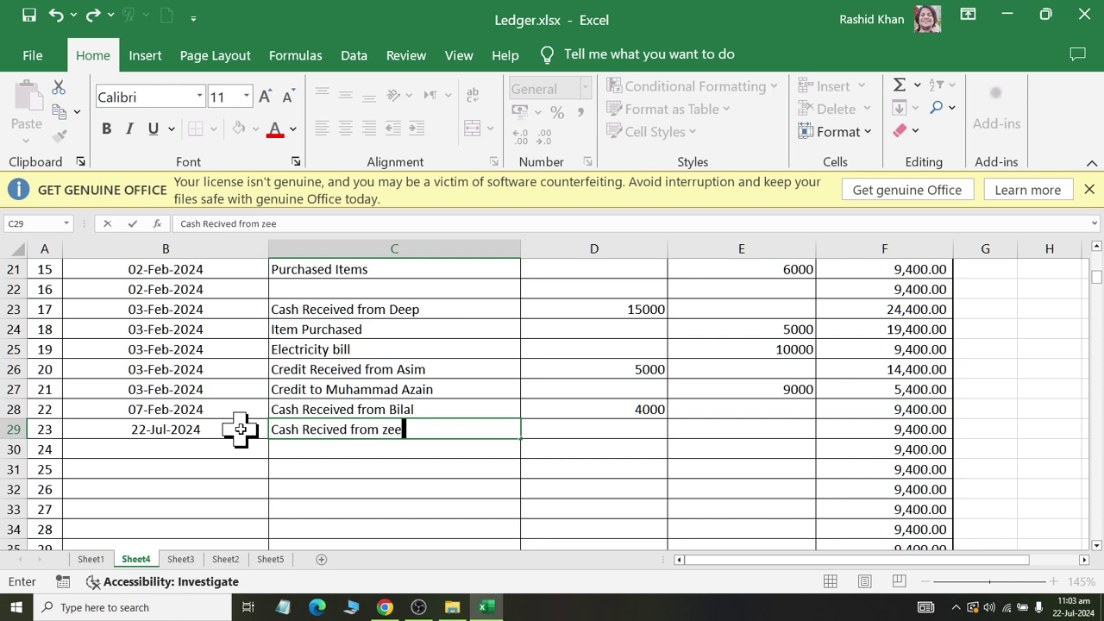
pyautogui.write('shan')
pyautogui.press('Tab')
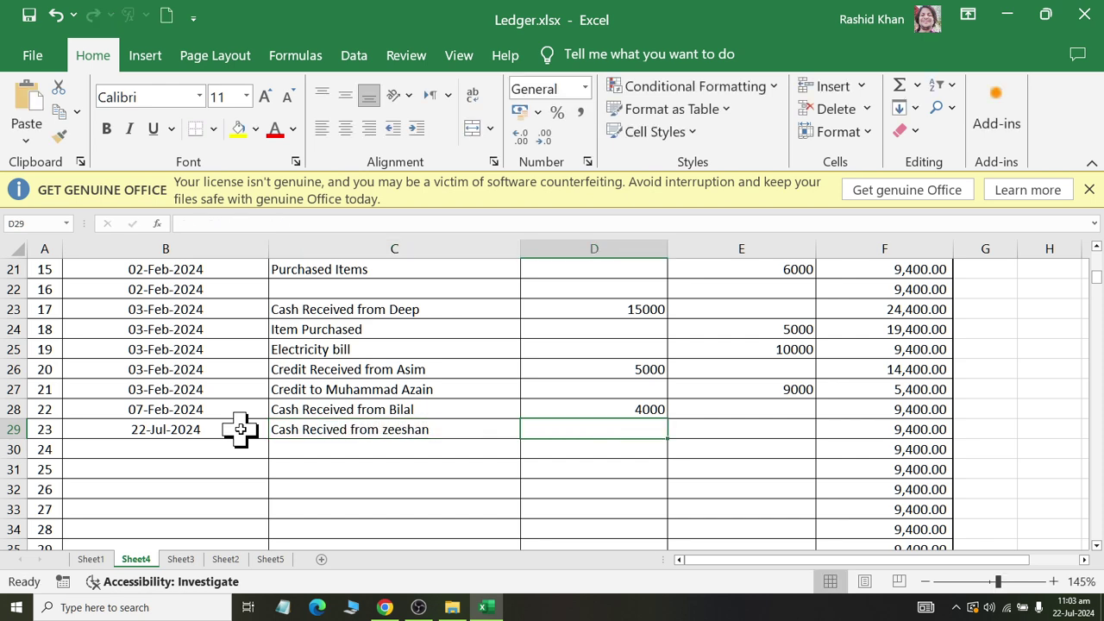
pyautogui.write('10000')
pyautogui.press('Return')
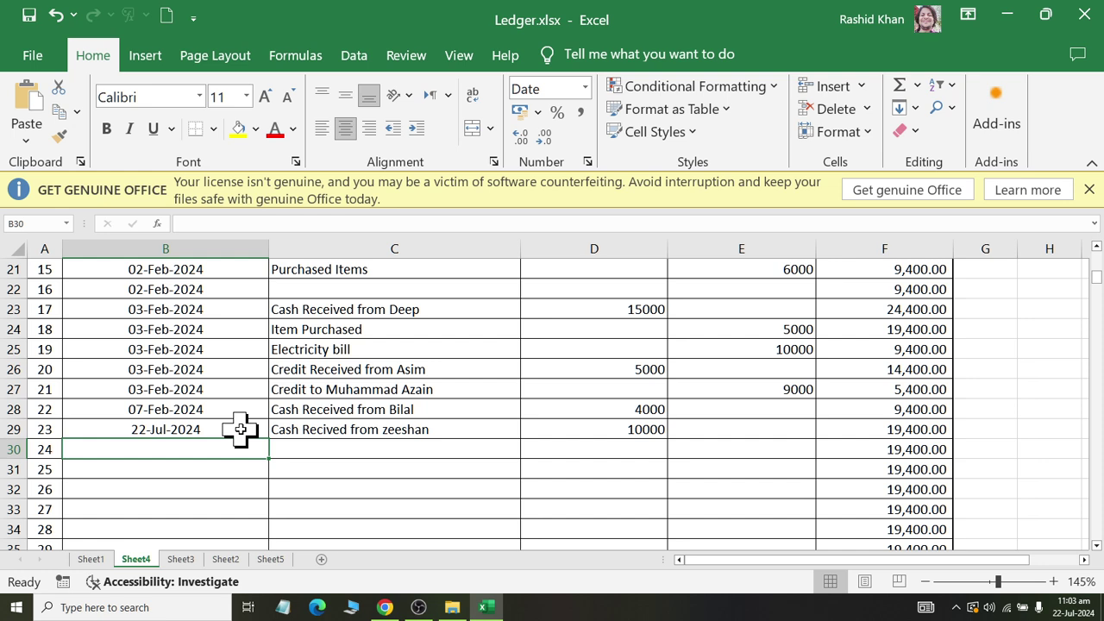
# - Enter date 22-07-2024 and description 'Goods Purchased' for entry 24, correcting the typo
pyautogui.write('22-07-2024')
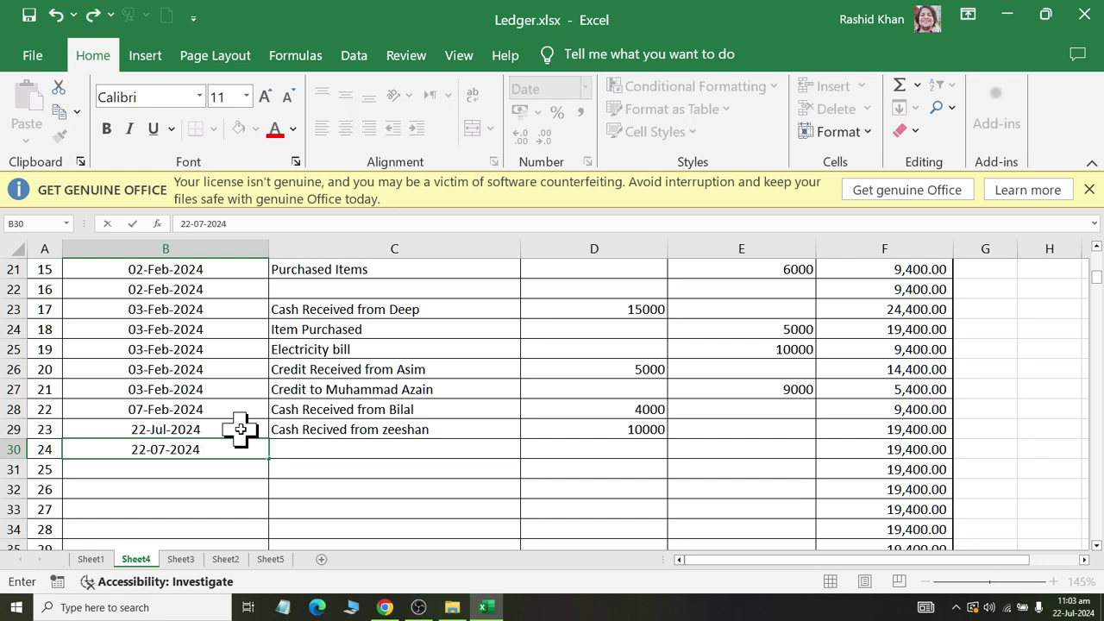
pyautogui.press('Return')
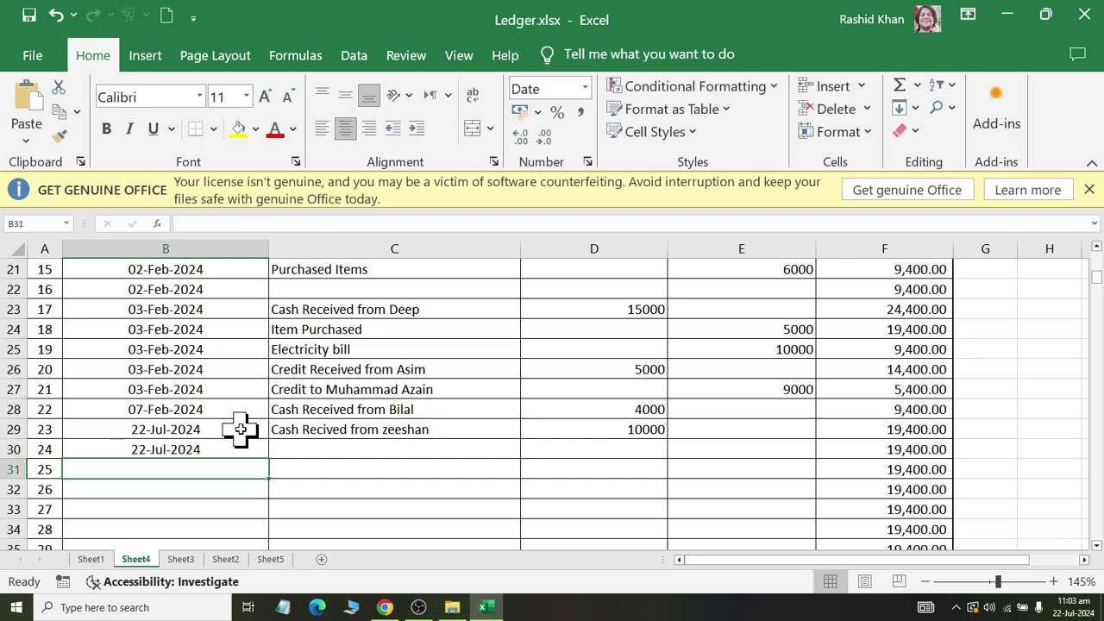
pyautogui.press('Right')
pyautogui.press('Up')
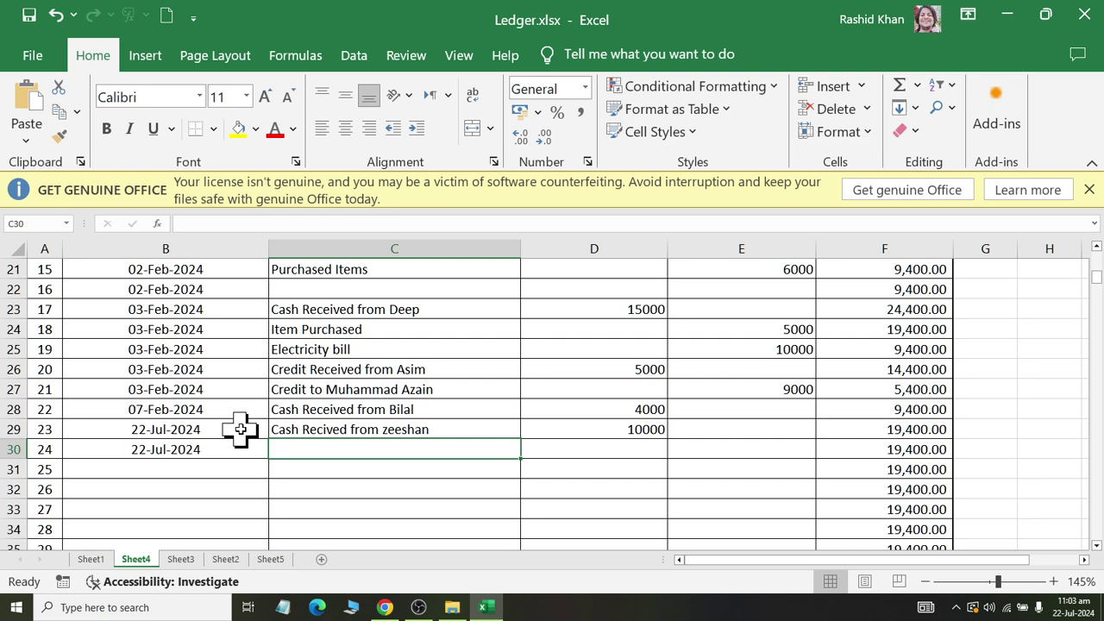
pyautogui.write('Goos Purc')
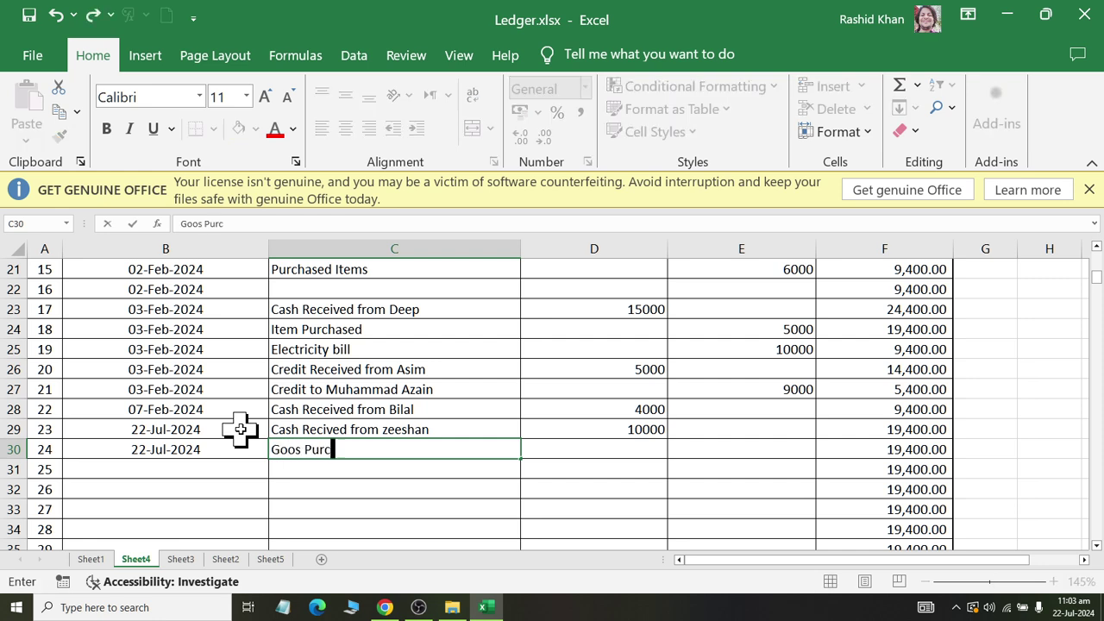
pyautogui.write('hase')
pyautogui.write('d')
pyautogui.press('Left')
pyautogui.press('Right')
pyautogui.press('F2')
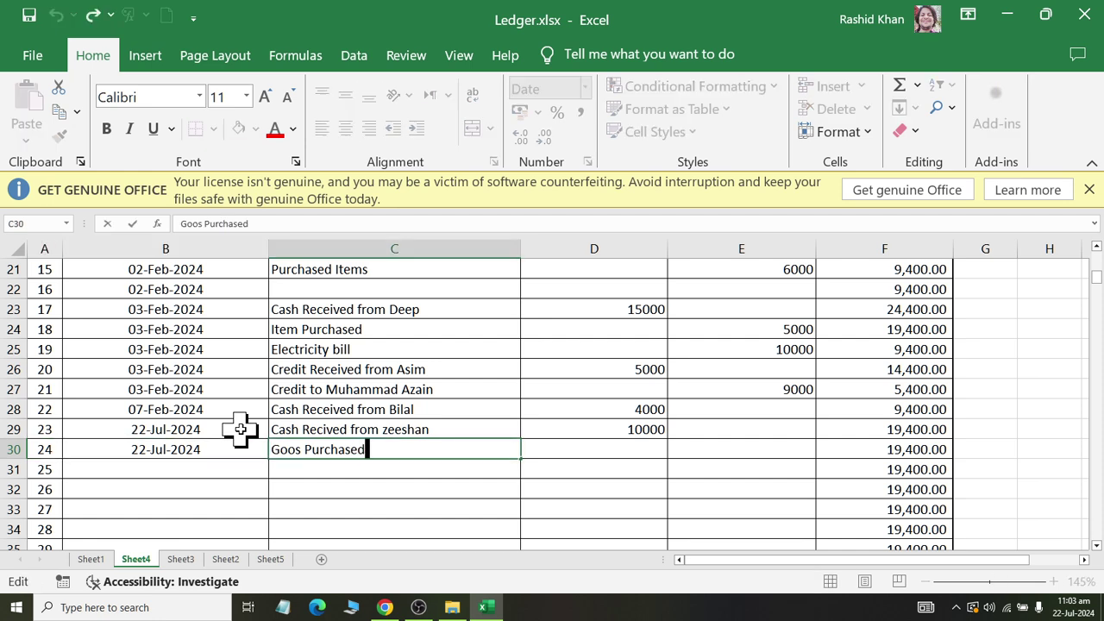
pyautogui.press('Left')
pyautogui.press('Left')
pyautogui.press('Left')
pyautogui.press('Left')
pyautogui.press('Left')
pyautogui.press('Left')
pyautogui.press('Left')
pyautogui.press('Left')
pyautogui.press('Left')
pyautogui.press('Left')
pyautogui.write('d')
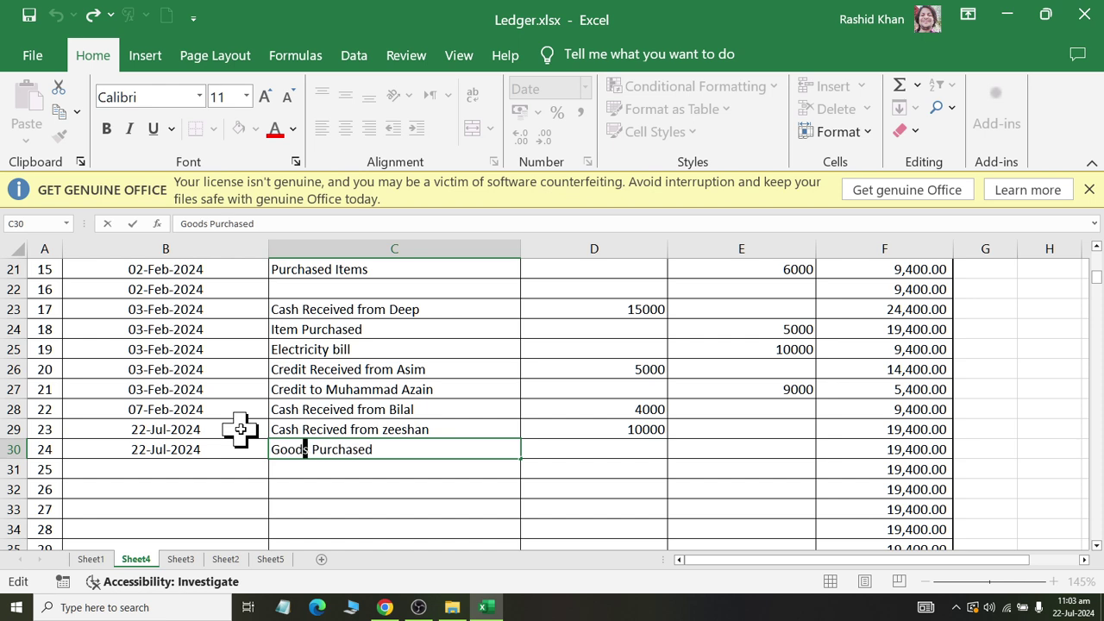
pyautogui.press('Return')
# - Enter an 18000 credit for entry 24 in E30
pyautogui.press('Right')
pyautogui.press('Right')
pyautogui.press('Up')
pyautogui.write('25')
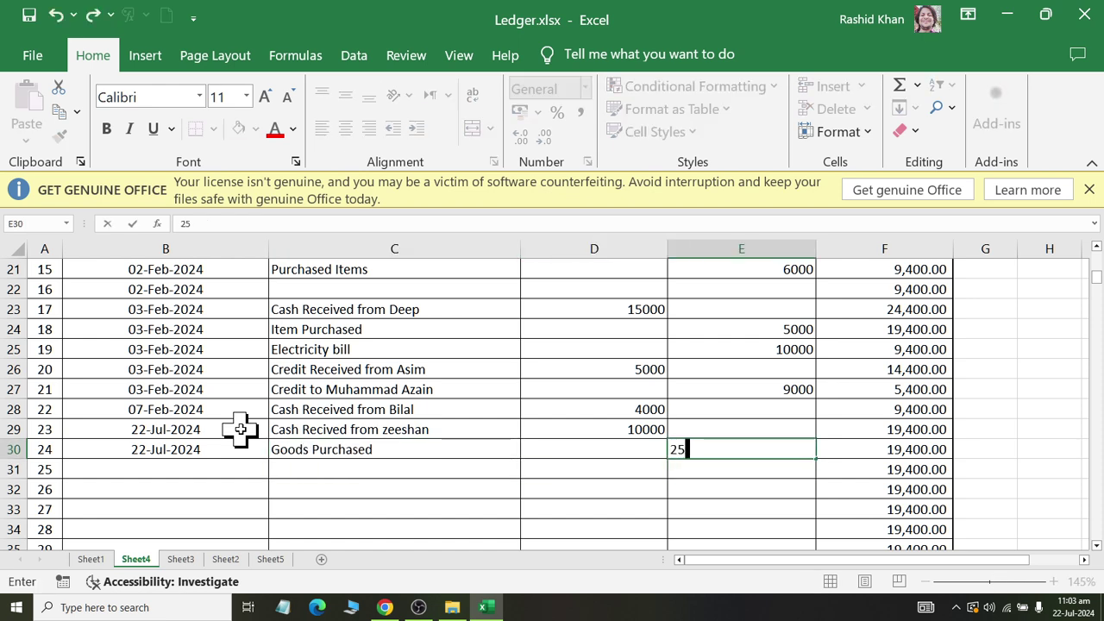
pyautogui.press('BackSpace')
pyautogui.press('BackSpace')
pyautogui.write('18')
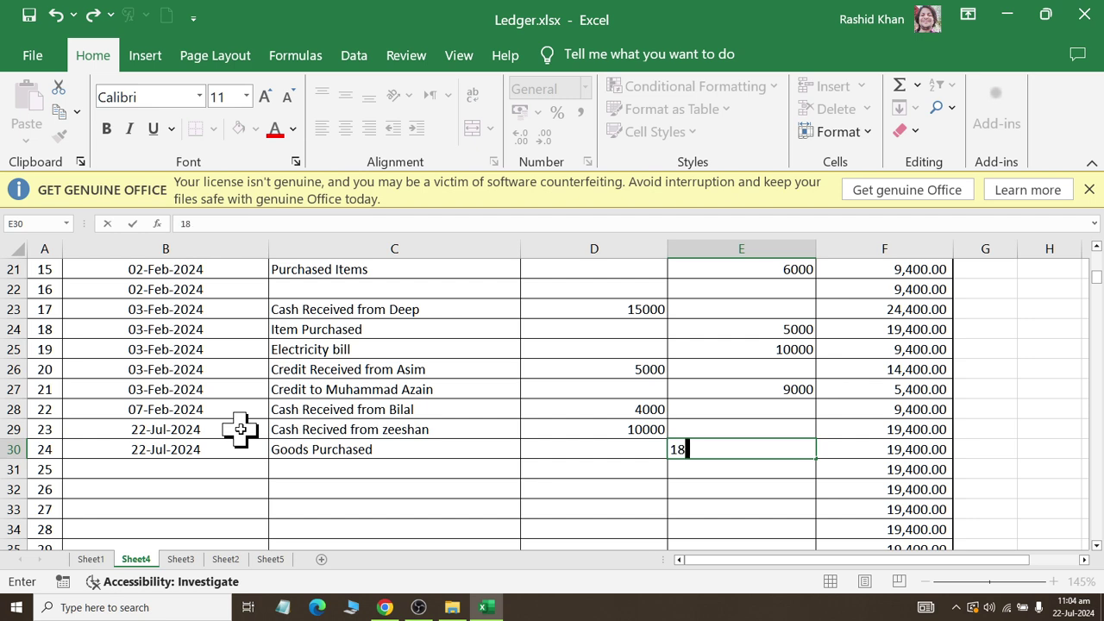
pyautogui.write('000')
pyautogui.press('Return')
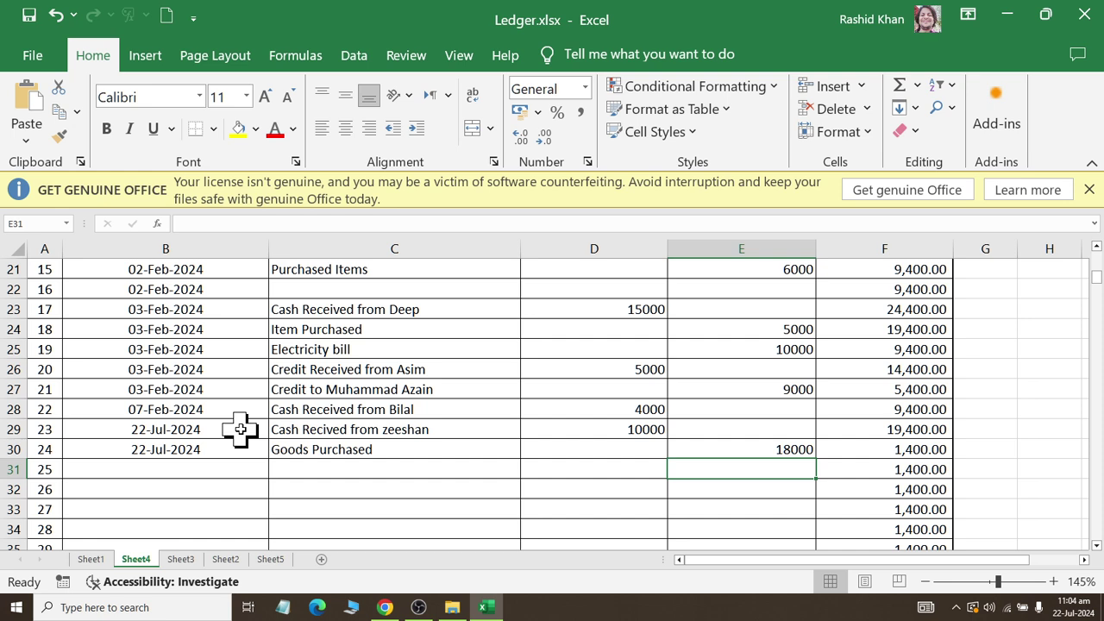
pyautogui.scroll(6, 242, 414)
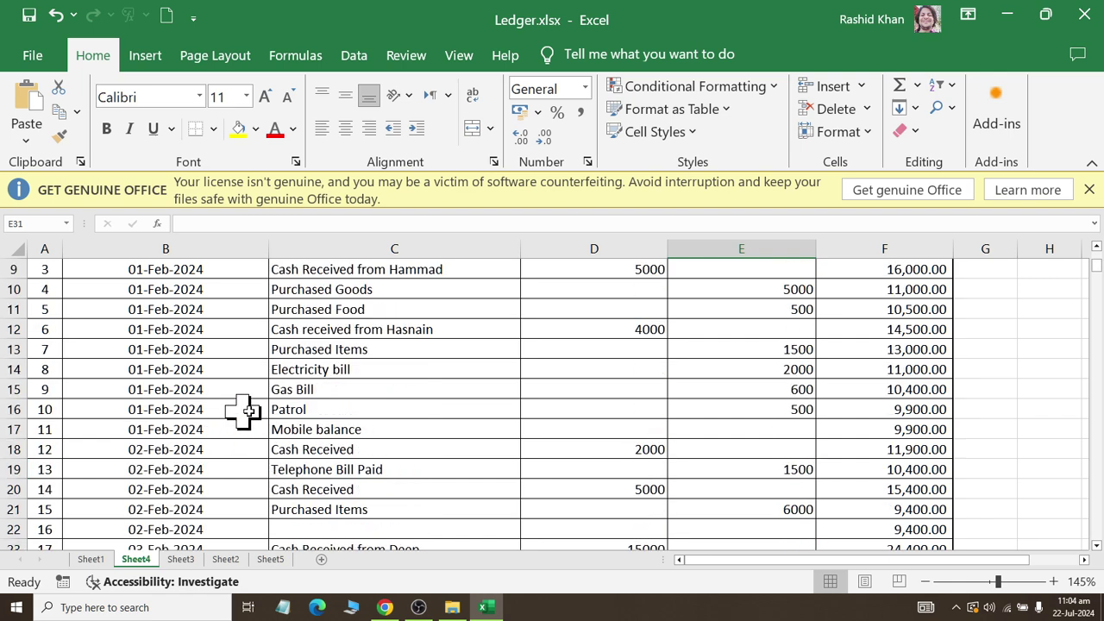
pyautogui.scroll(1, 254, 412)
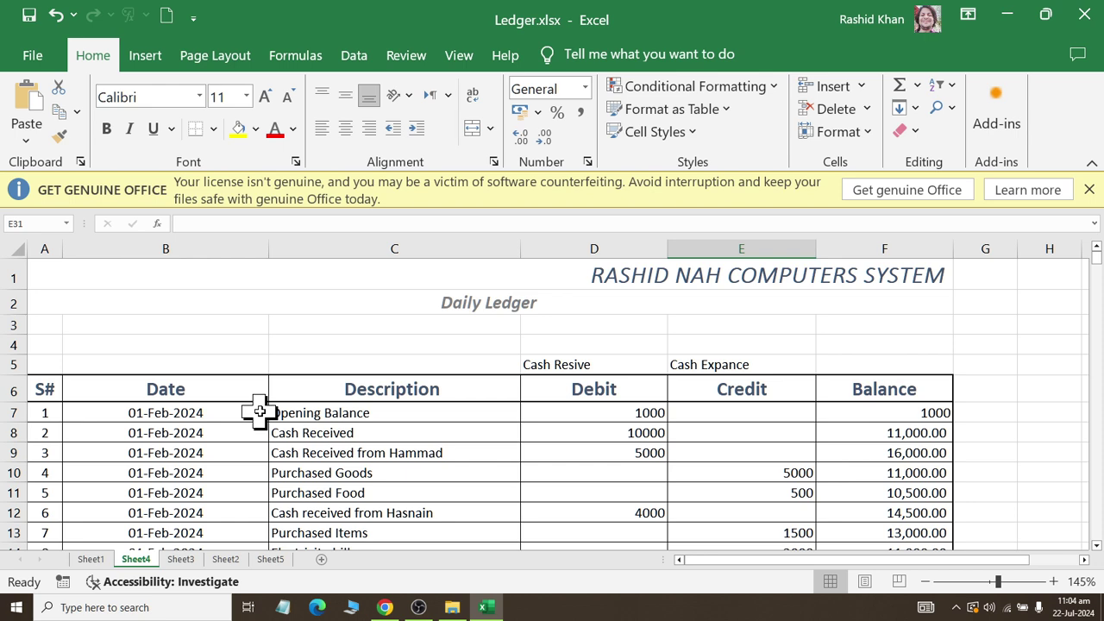